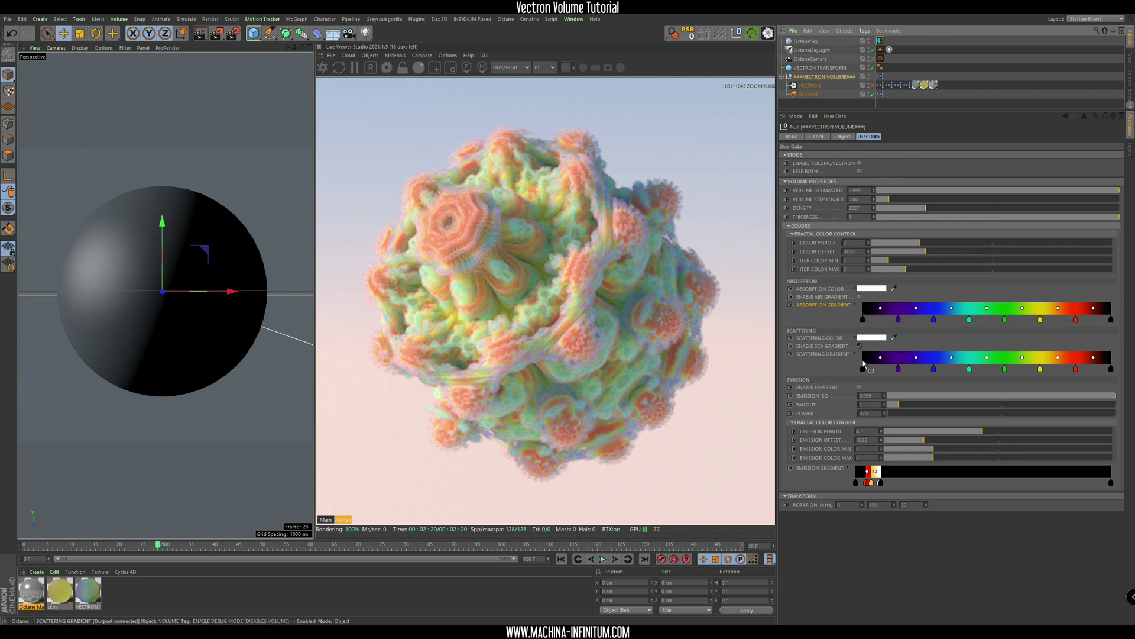
# Change the blue knot of the scattering gradient to red
pyautogui.doubleClick(933, 368)
pyautogui.moveTo(929, 385); pyautogui.dragTo(850, 379)
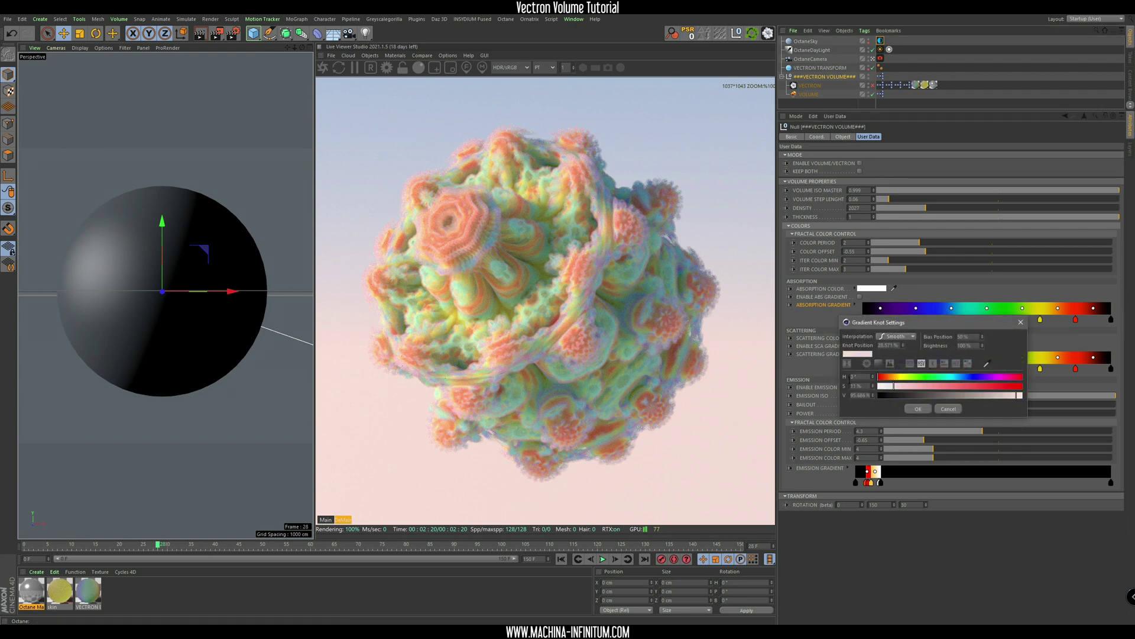
pyautogui.moveTo(934, 386); pyautogui.dragTo(1025, 387)
pyautogui.click(920, 408)
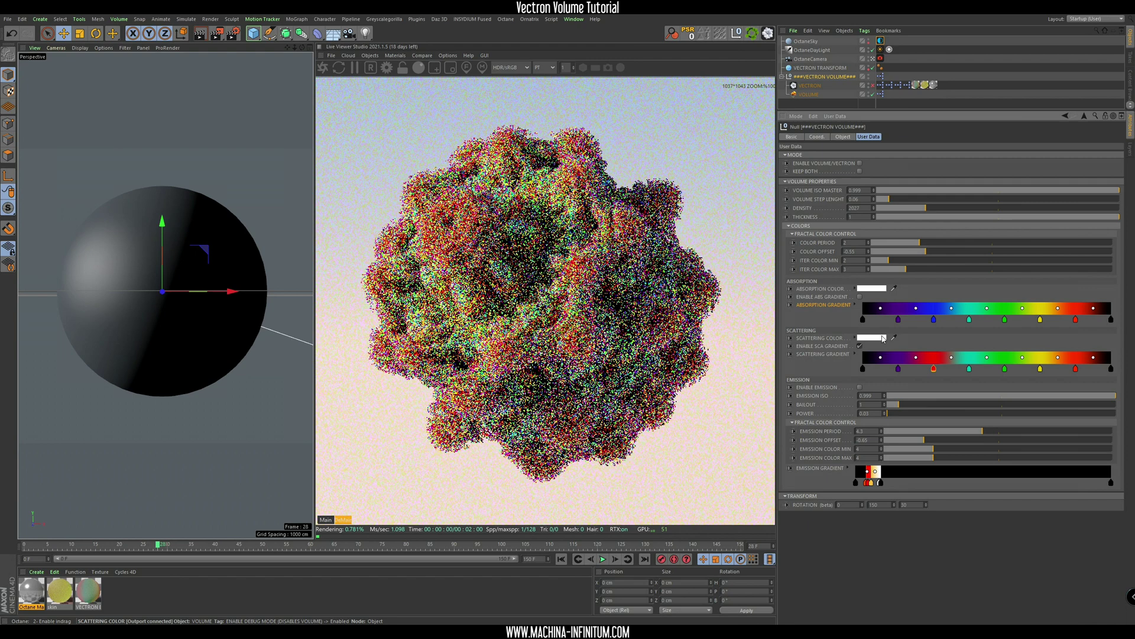
# Disable the scattering gradient and set the scattering colour to bright cyan
pyautogui.click(861, 348)
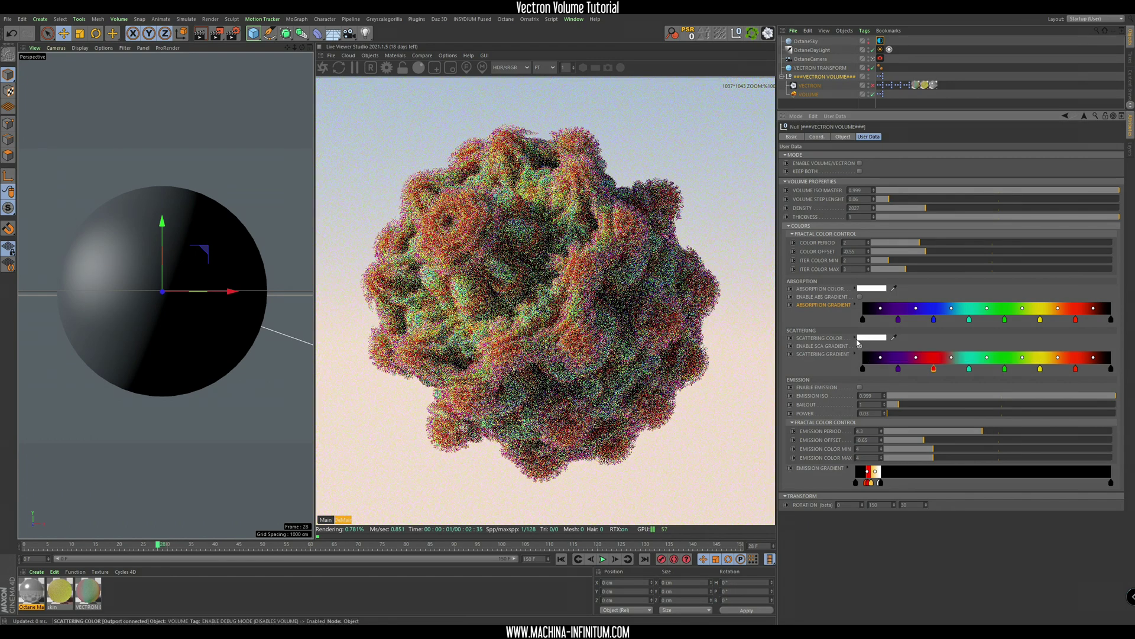
pyautogui.click(867, 340)
pyautogui.moveTo(860, 301); pyautogui.dragTo(894, 168)
pyautogui.click(918, 205)
pyautogui.moveTo(919, 212); pyautogui.dragTo(969, 212)
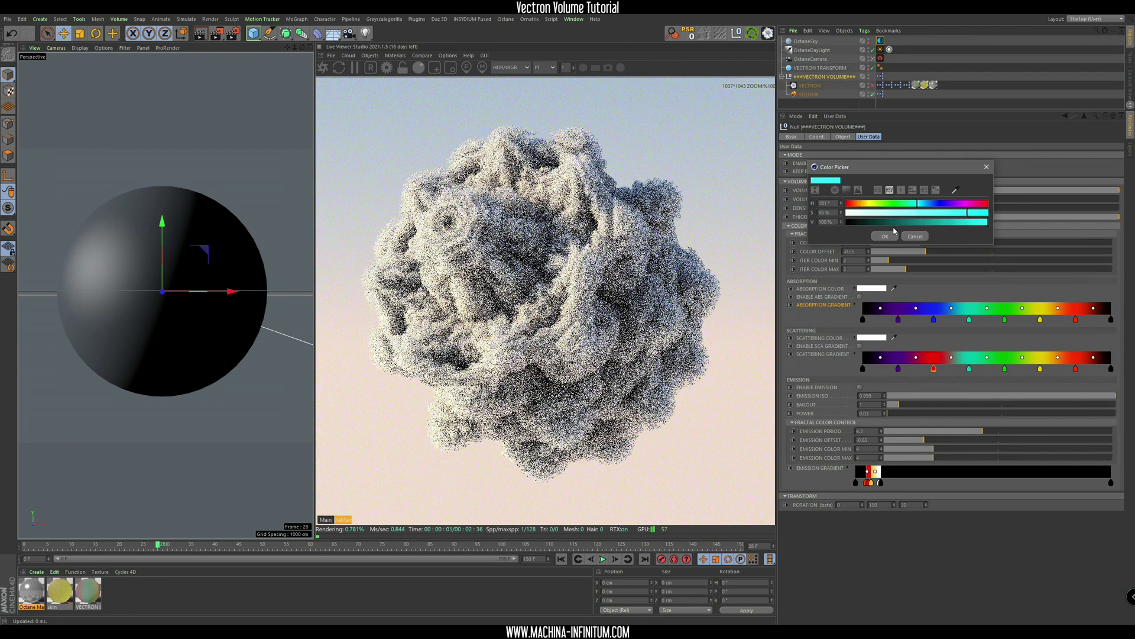
pyautogui.click(884, 236)
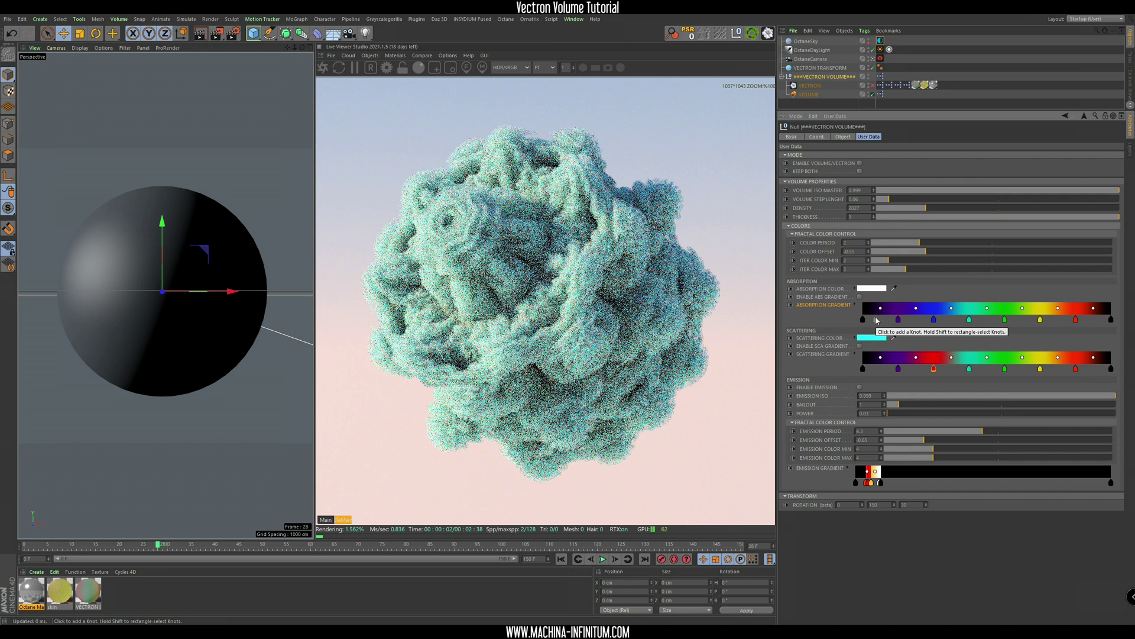
# Set the scattering colour back to white
pyautogui.click(877, 320)
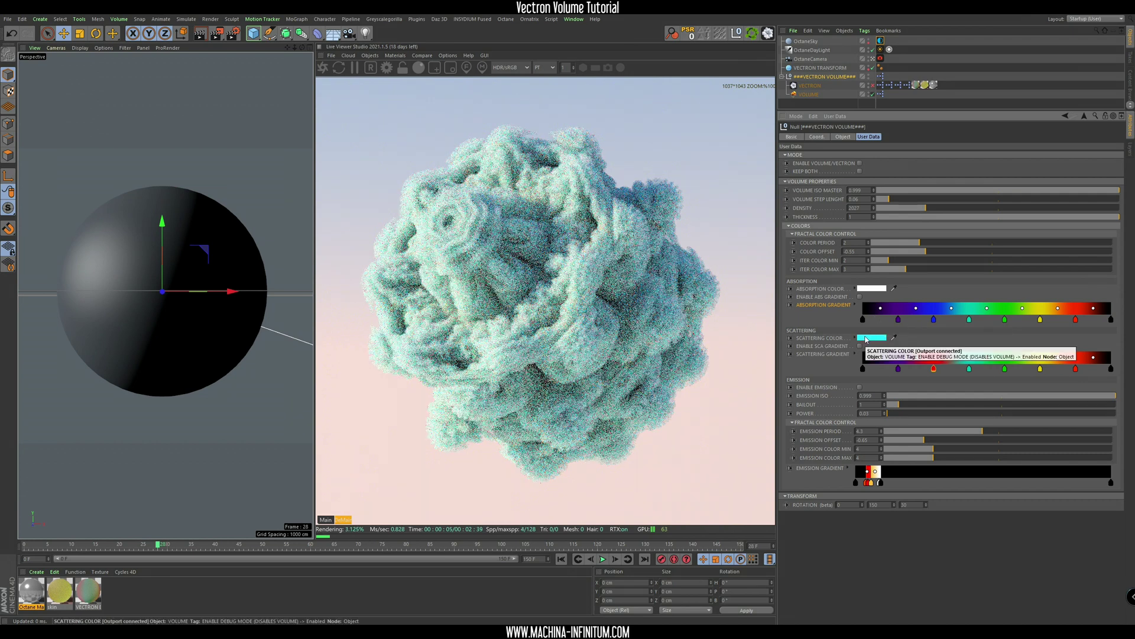
pyautogui.doubleClick(877, 320)
pyautogui.moveTo(864, 345); pyautogui.dragTo(758, 350)
pyautogui.click(846, 369)
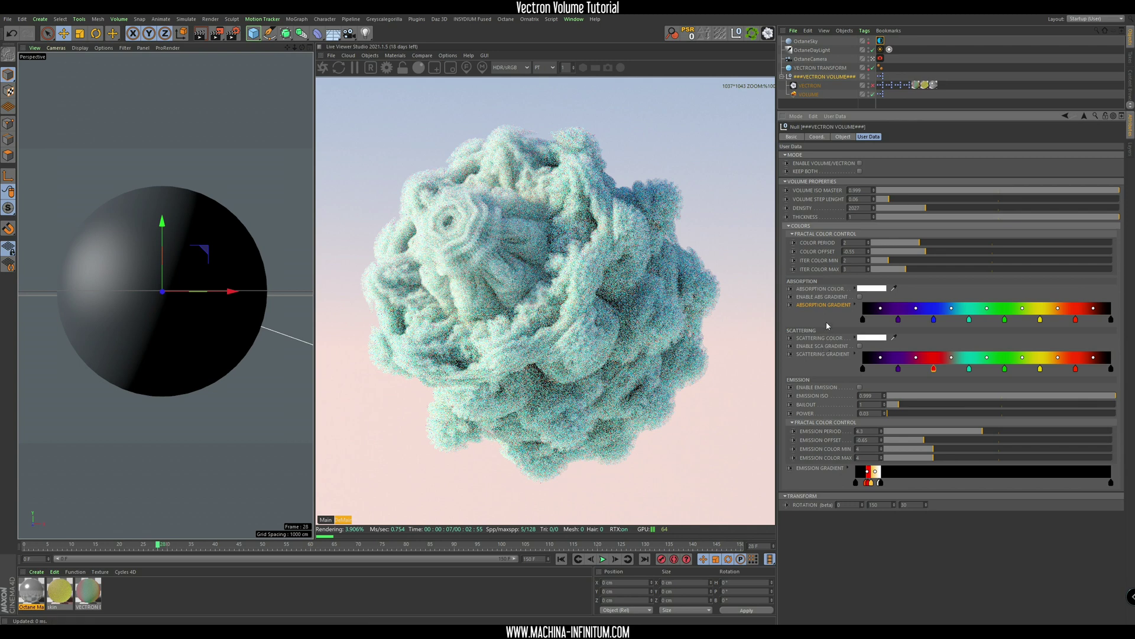
# Enable the absorption gradient and set the fractal colour offset to about -0.6
pyautogui.click(859, 296)
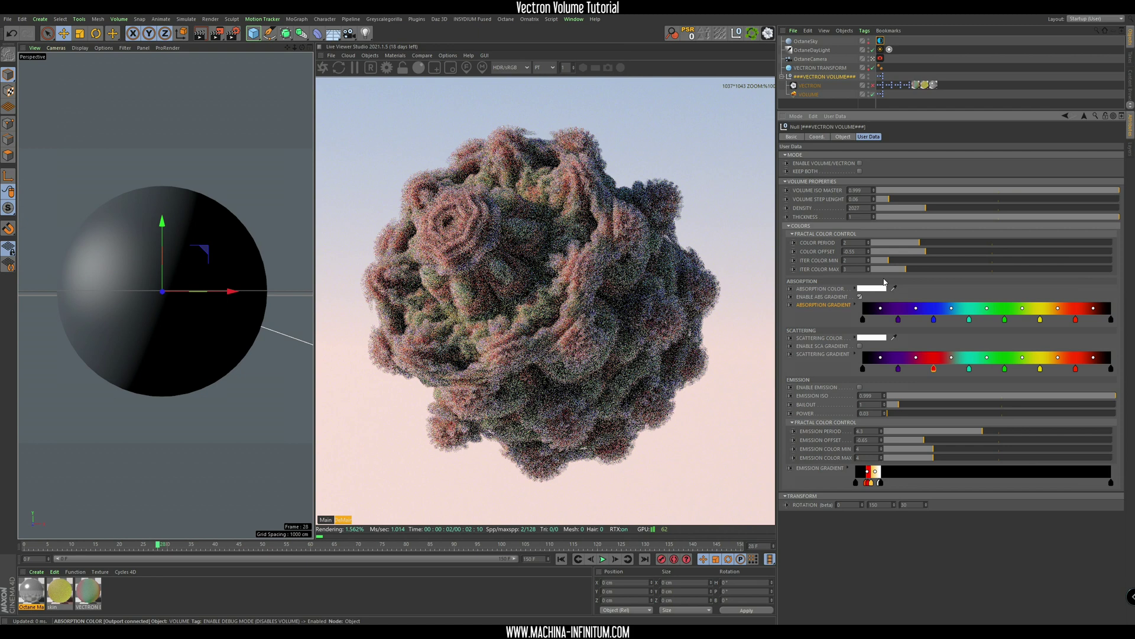
pyautogui.moveTo(929, 251); pyautogui.dragTo(921, 252)
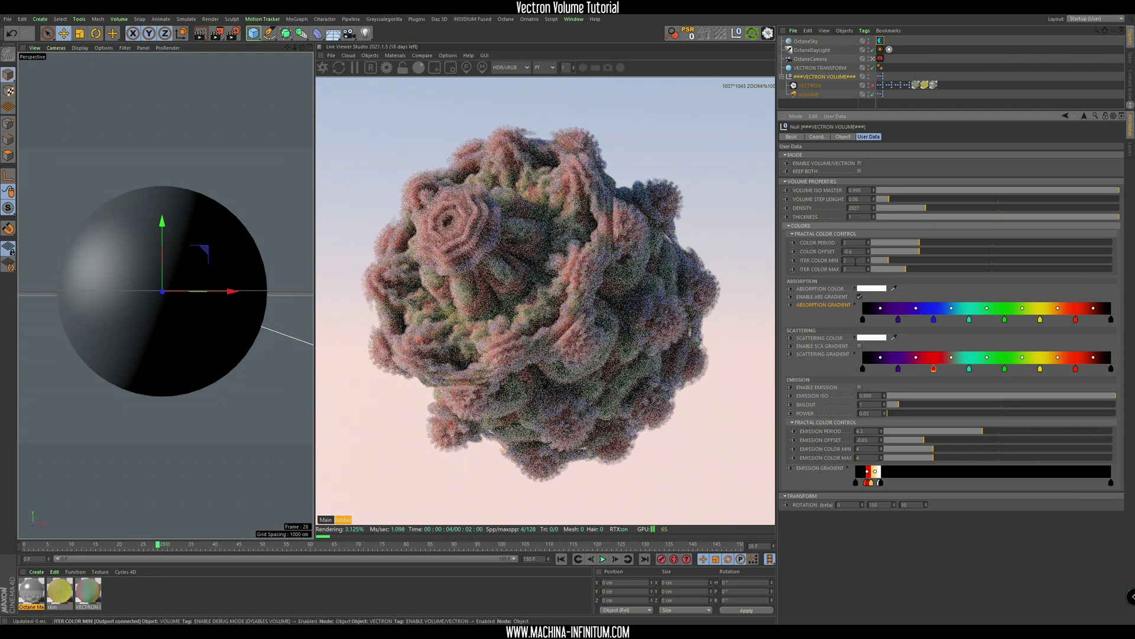
pyautogui.click(854, 267)
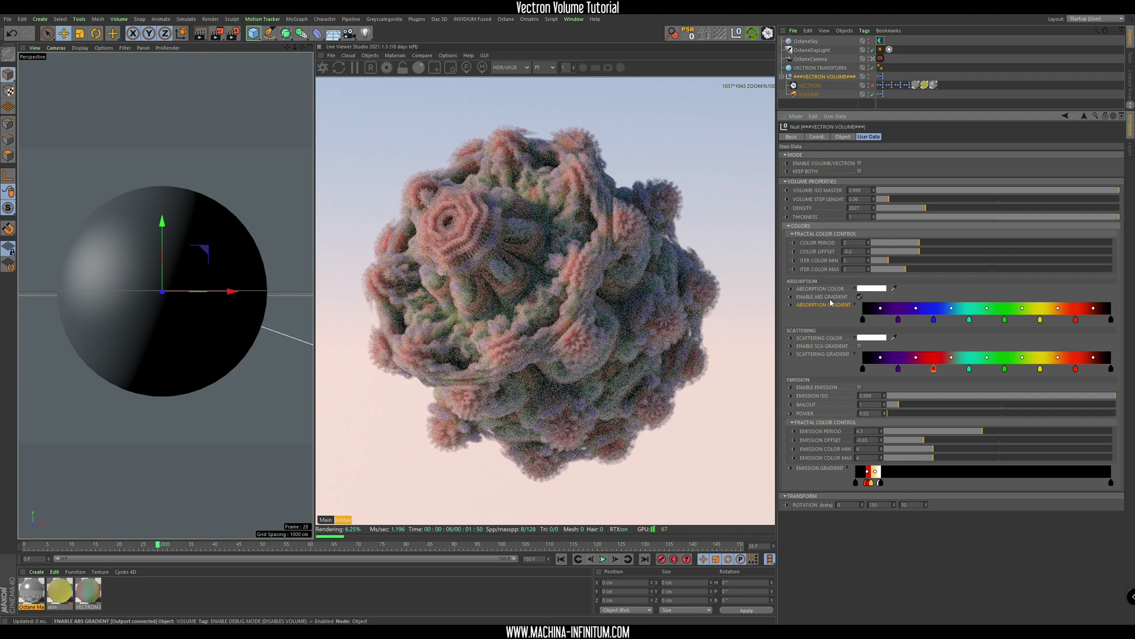
# Disable the absorption gradient and enable the scattering gradient instead
pyautogui.click(859, 297)
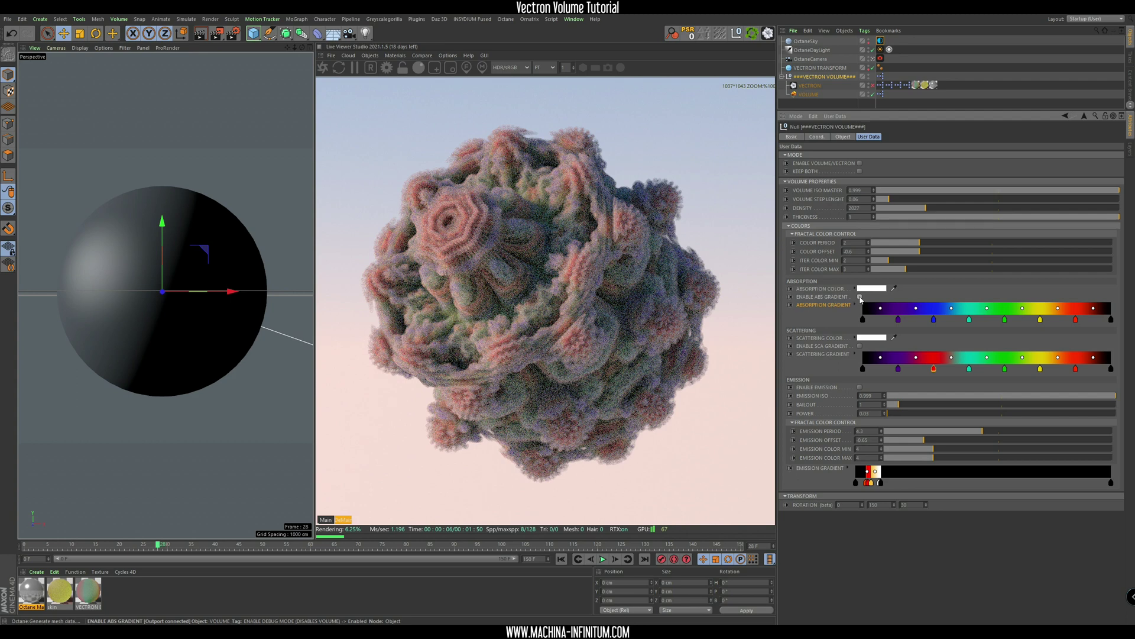
pyautogui.click(859, 346)
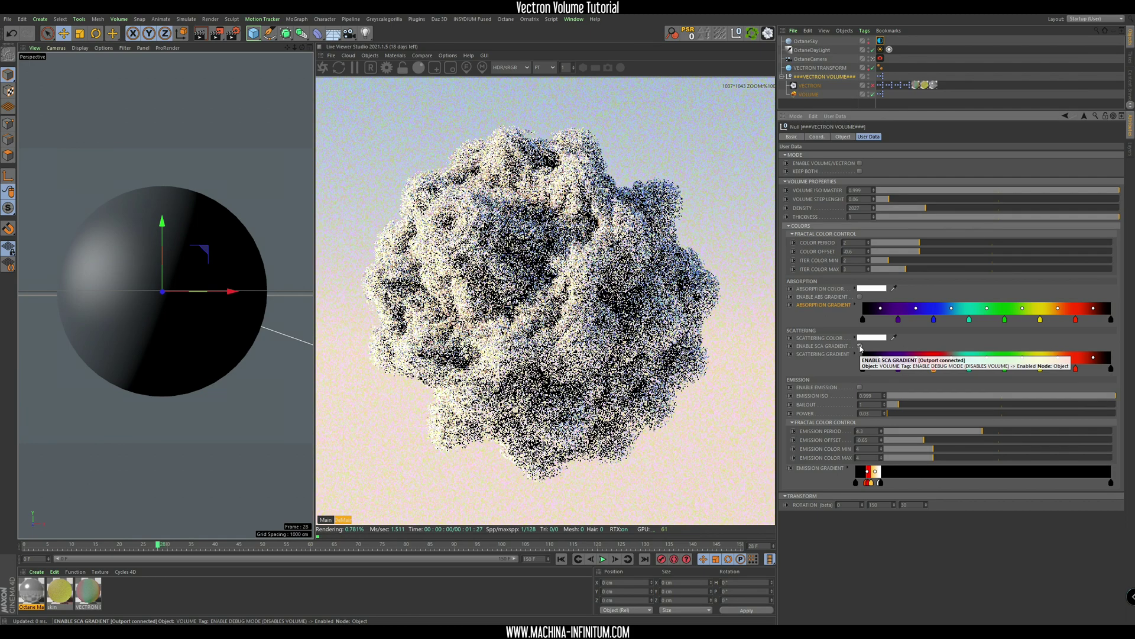
pyautogui.click(860, 346)
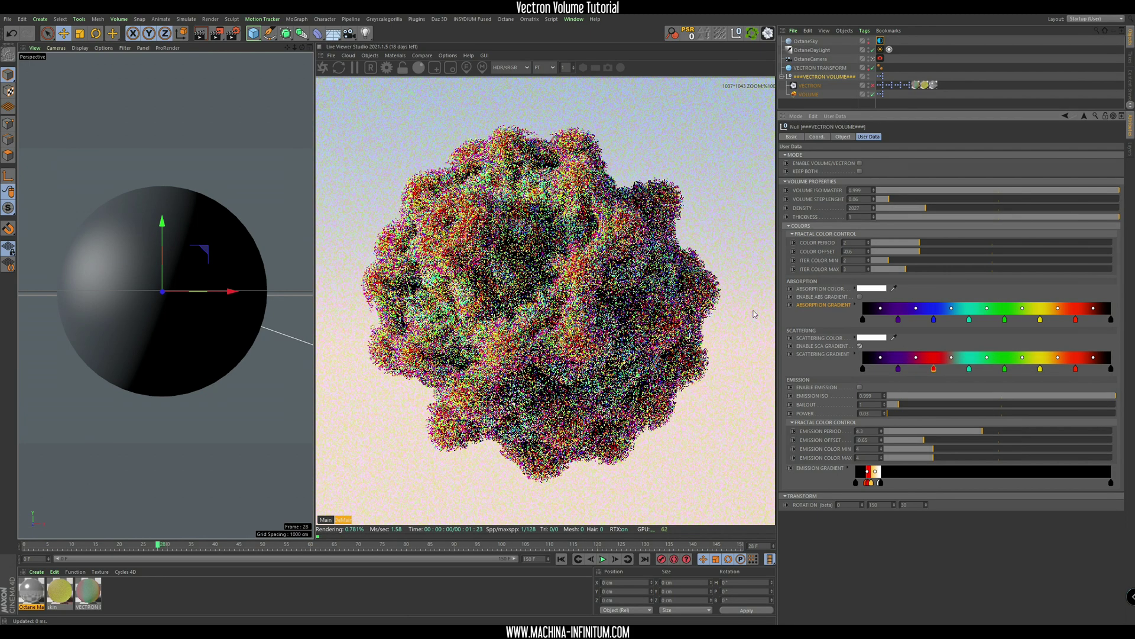
# Enable emission and replace the scattering gradient with a plain black scattering colour
pyautogui.click(859, 387)
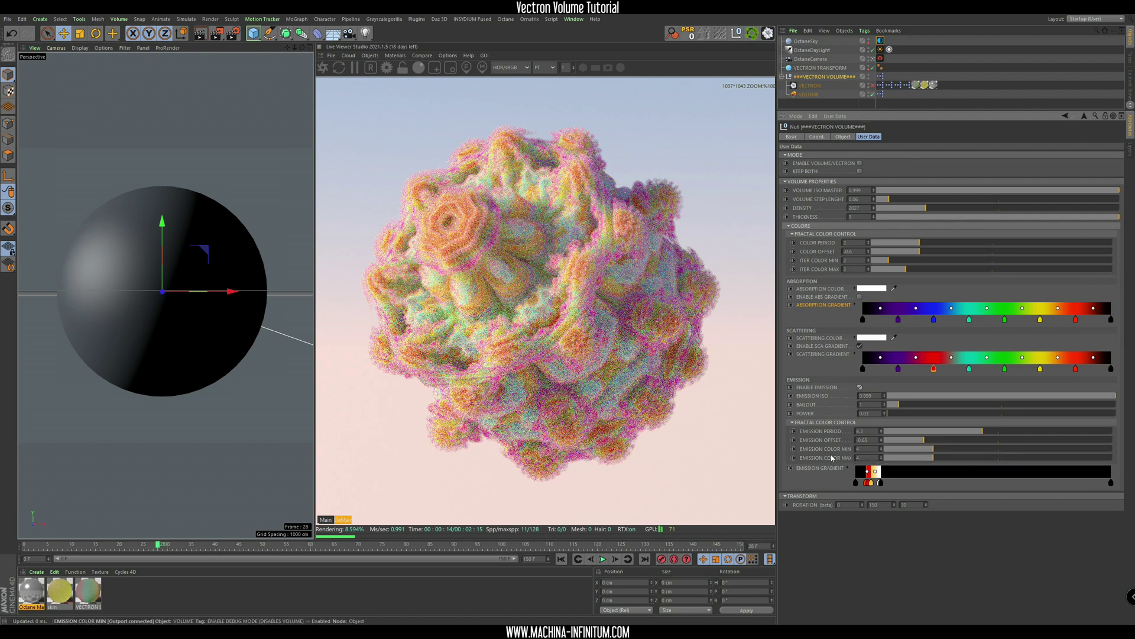
pyautogui.click(859, 346)
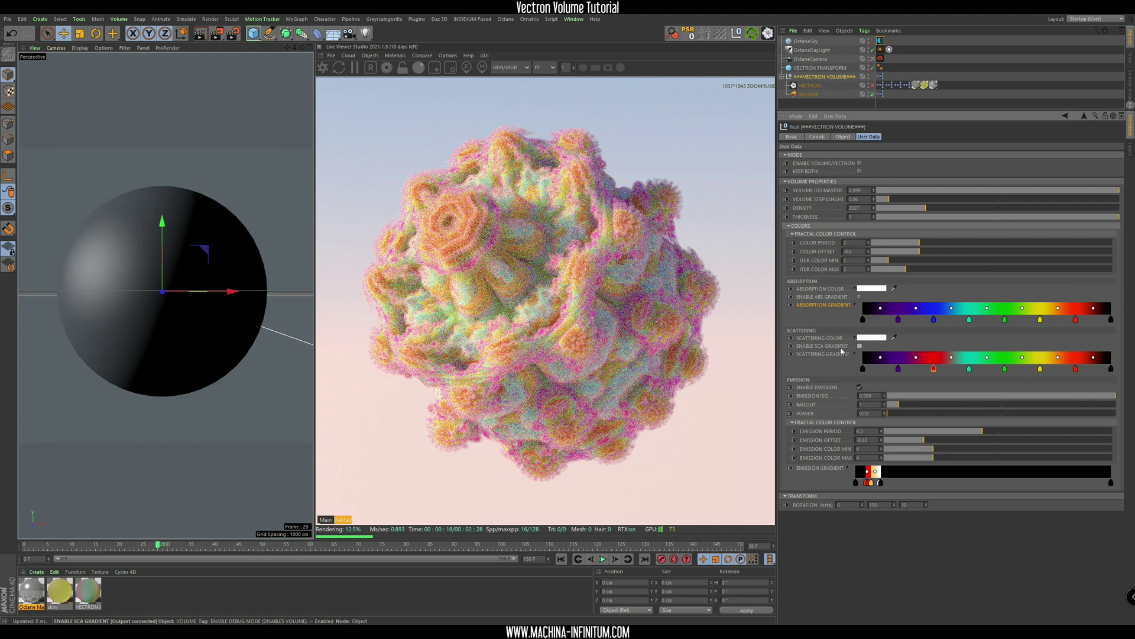
pyautogui.click(862, 340)
pyautogui.moveTo(862, 354); pyautogui.dragTo(812, 355)
pyautogui.click(853, 369)
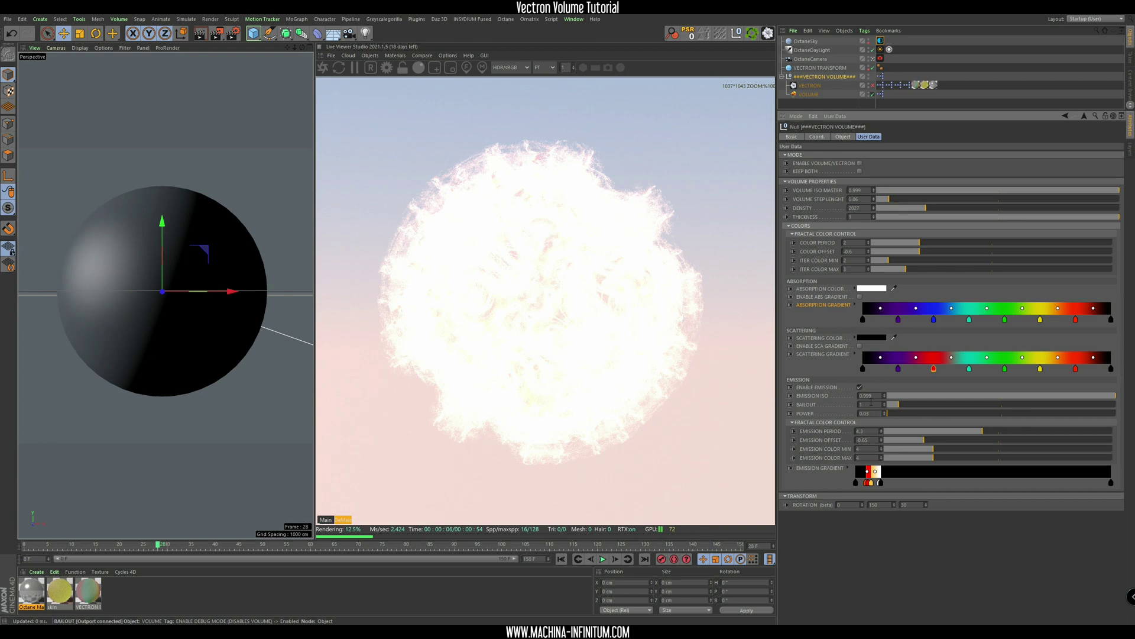
# Turn off the OctaneDayLight and open the environment tag settings of the OctaneSky
pyautogui.click(809, 49)
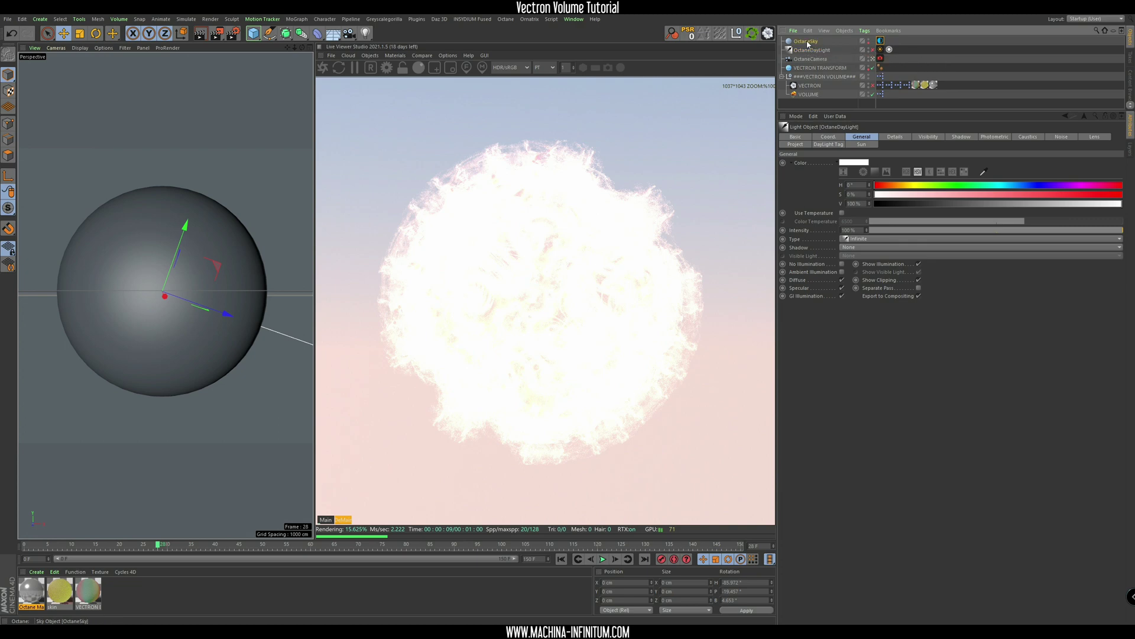
pyautogui.click(866, 42)
pyautogui.click(874, 136)
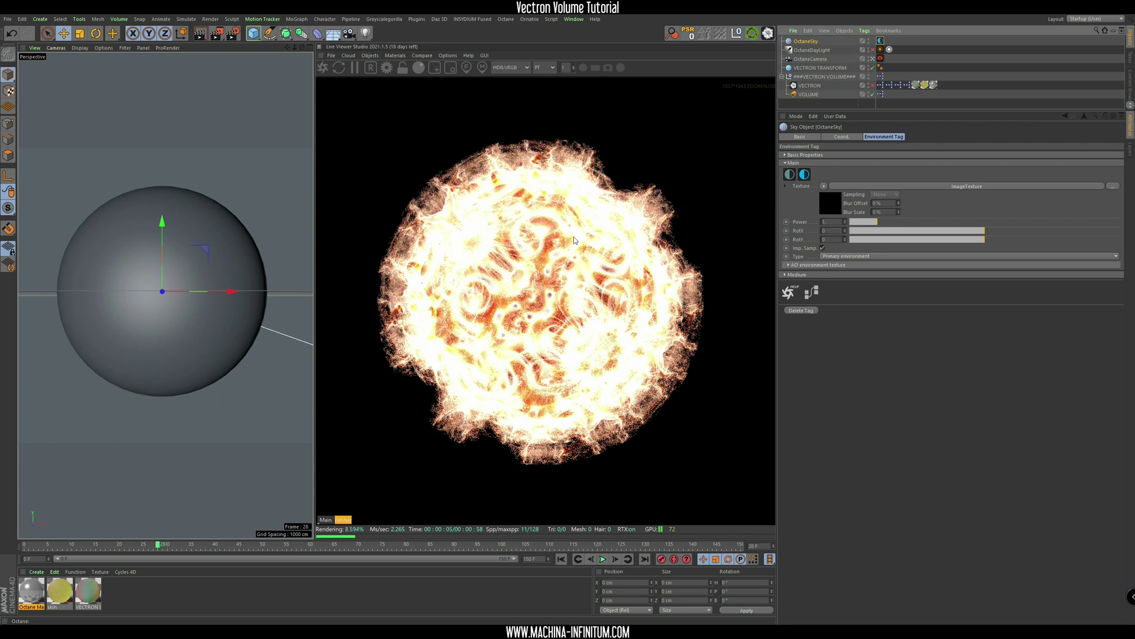
# Lower the exposure in the OctaneCamera's imager settings
pyautogui.click(816, 77)
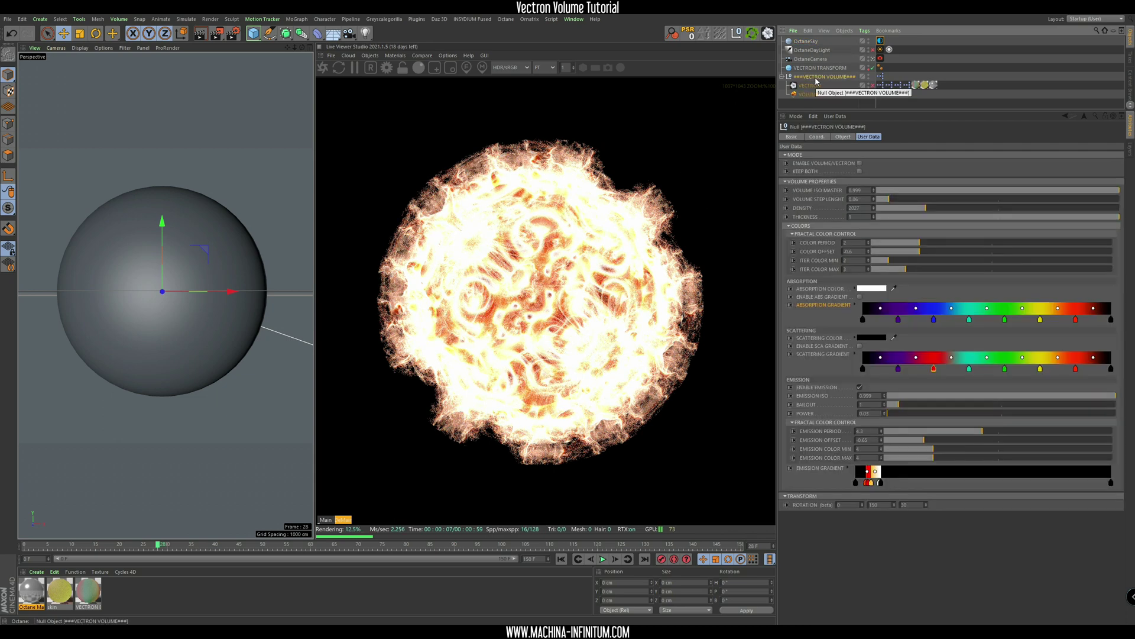
pyautogui.click(810, 59)
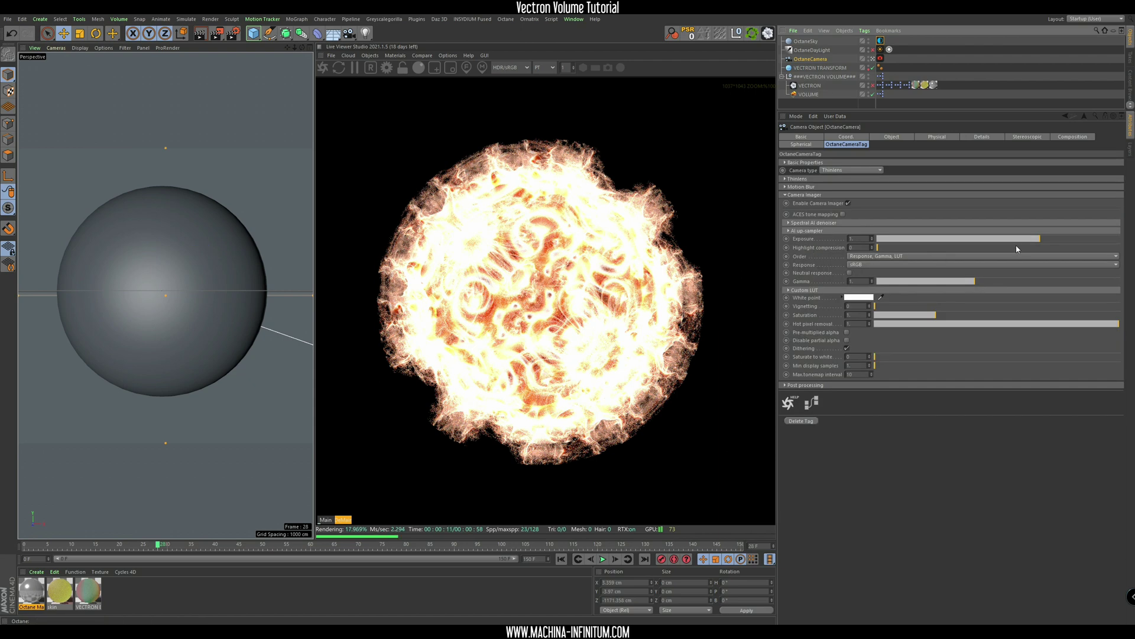
pyautogui.moveTo(1028, 243); pyautogui.dragTo(980, 243)
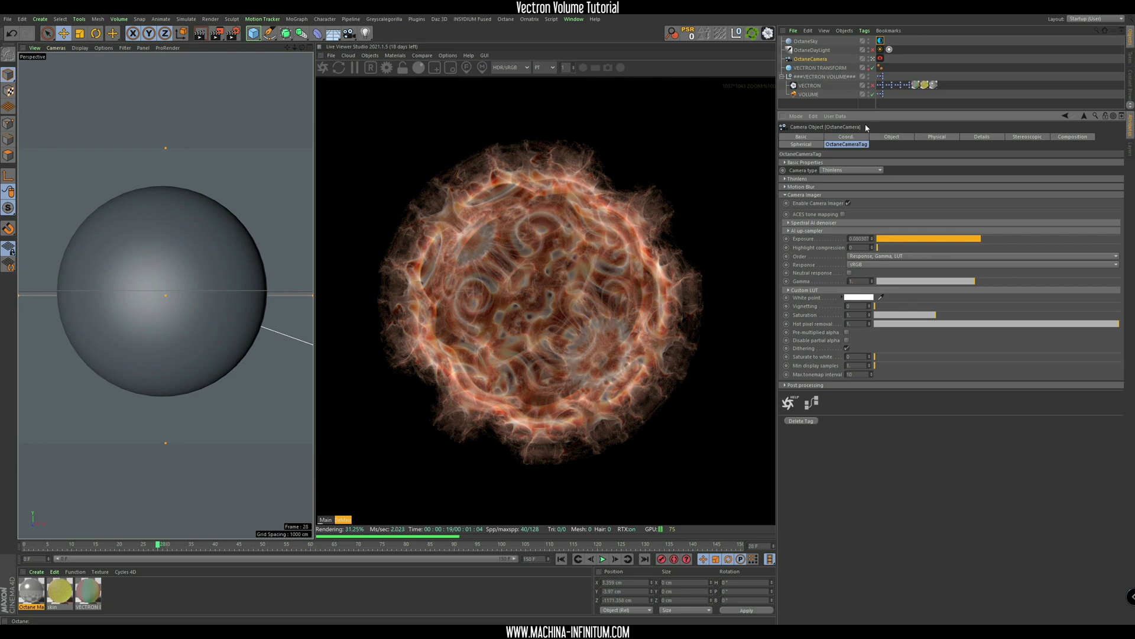
# Turn the OctaneDayLight back on and set the OctaneCamera's exposure to 1
pyautogui.click(811, 51)
pyautogui.click(873, 50)
pyautogui.click(809, 60)
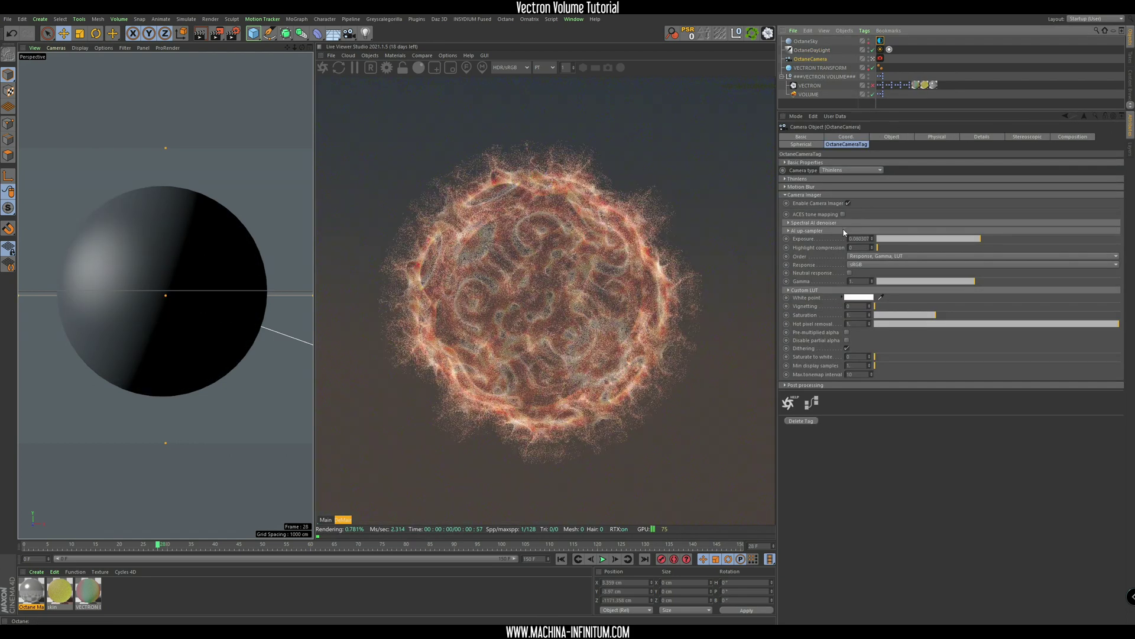
pyautogui.doubleClick(859, 239)
pyautogui.write('1')
pyautogui.press('Return')
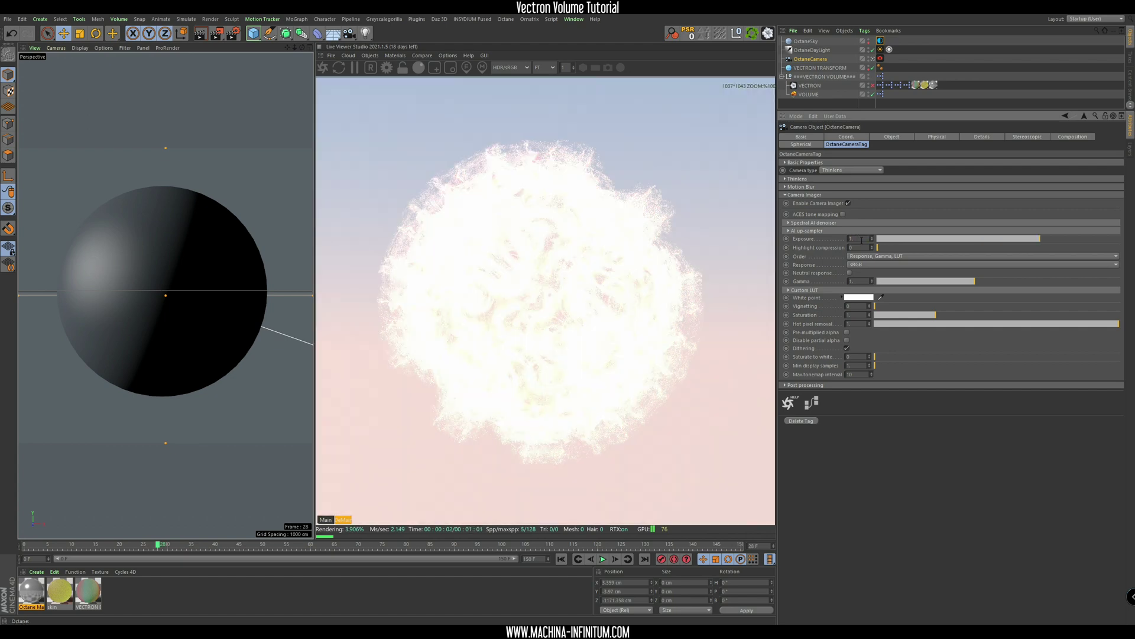
# Enable the scattering gradient and disable emission on the VECTRON VOLUME null
pyautogui.click(822, 77)
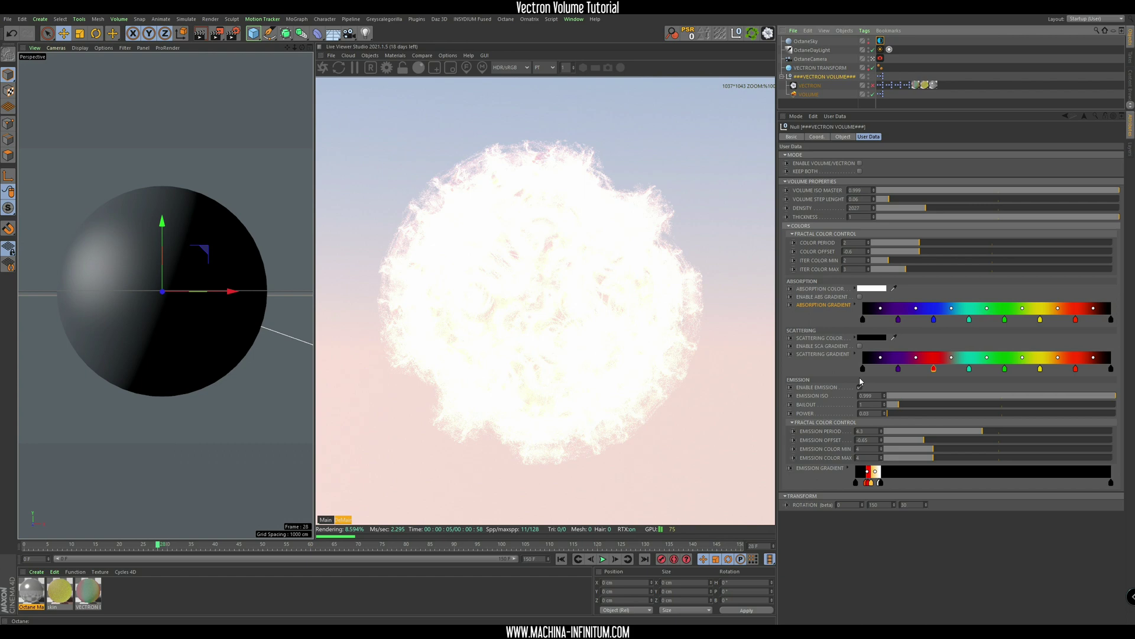
pyautogui.click(860, 346)
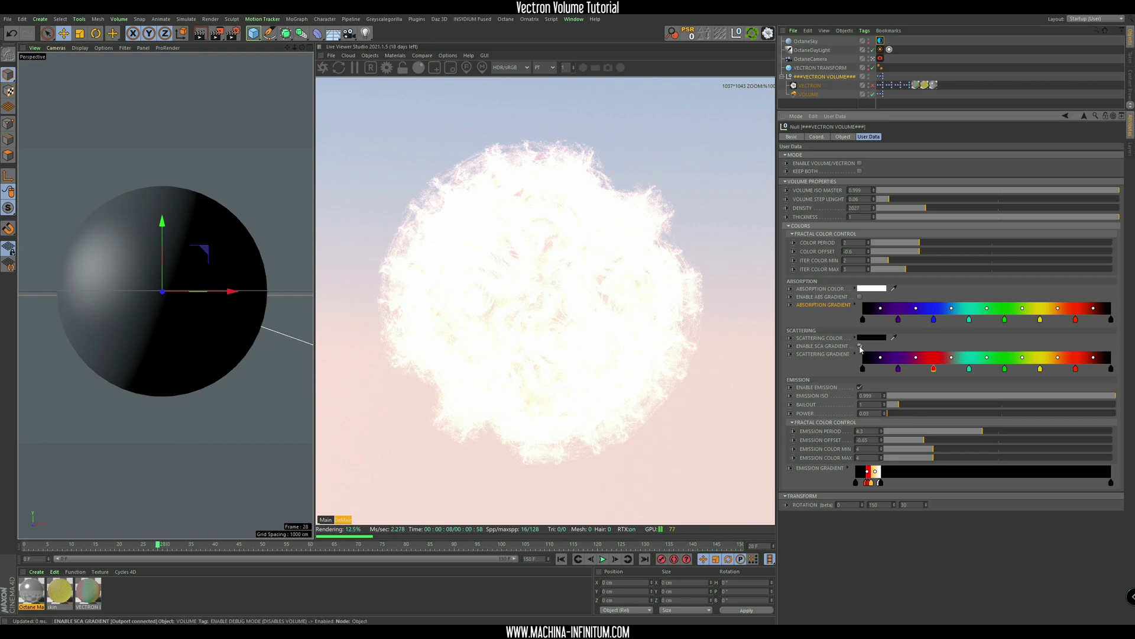
pyautogui.click(859, 386)
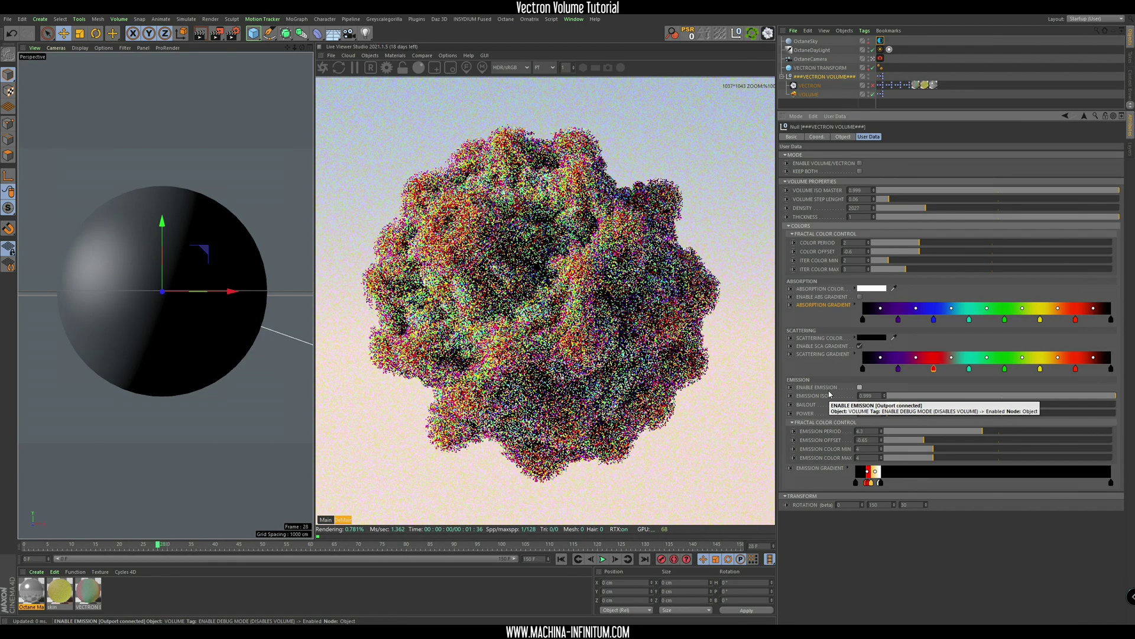
# Set the VECTRON object's Power to 4 and lower its LoopPI value to about 0.08
pyautogui.click(810, 86)
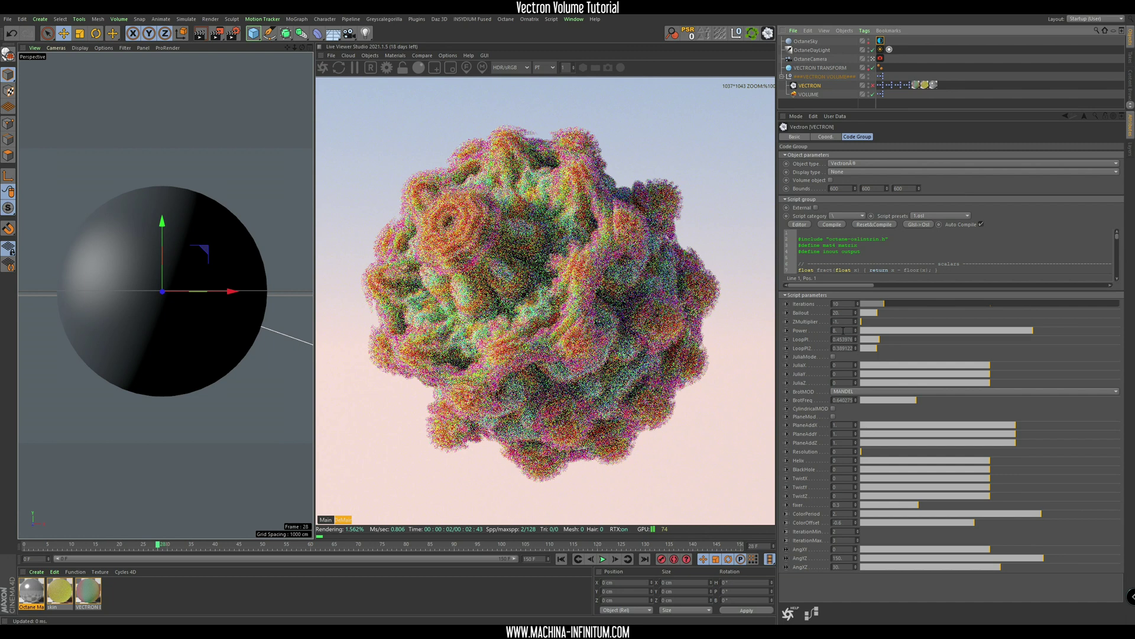
pyautogui.doubleClick(837, 331)
pyautogui.write('4')
pyautogui.press('Return')
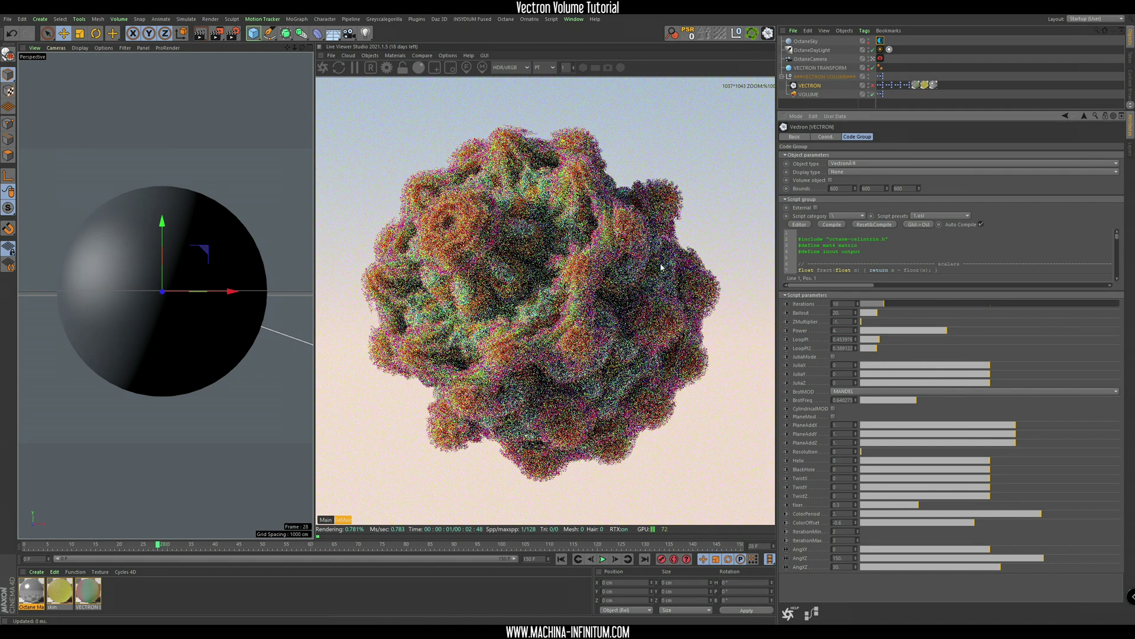
pyautogui.moveTo(506, 278); pyautogui.dragTo(529, 293)
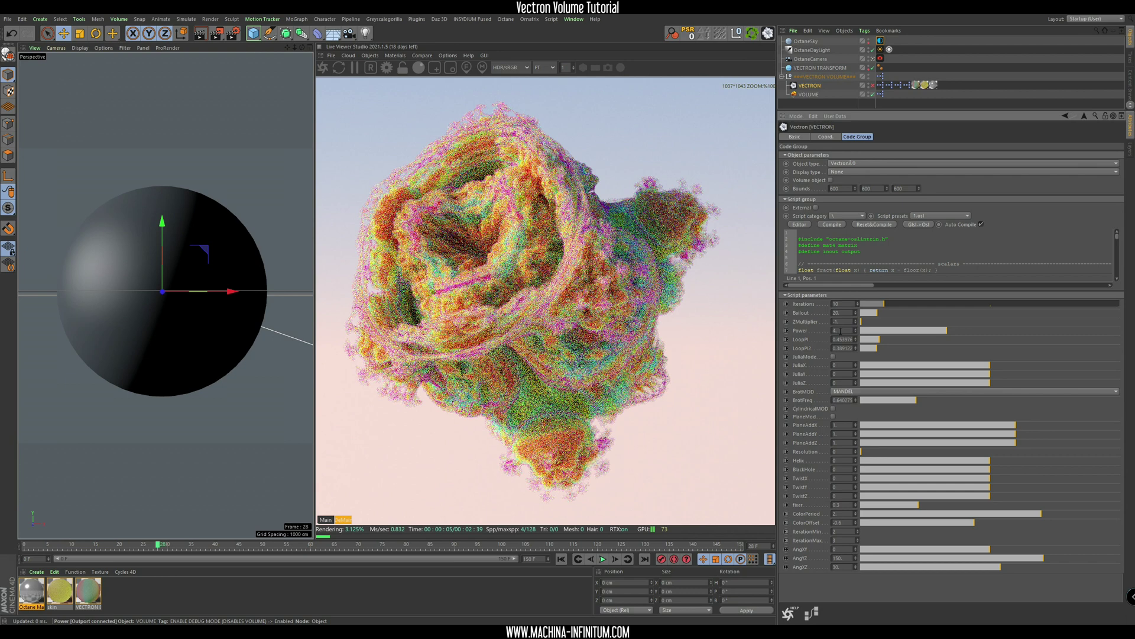
pyautogui.click(864, 342)
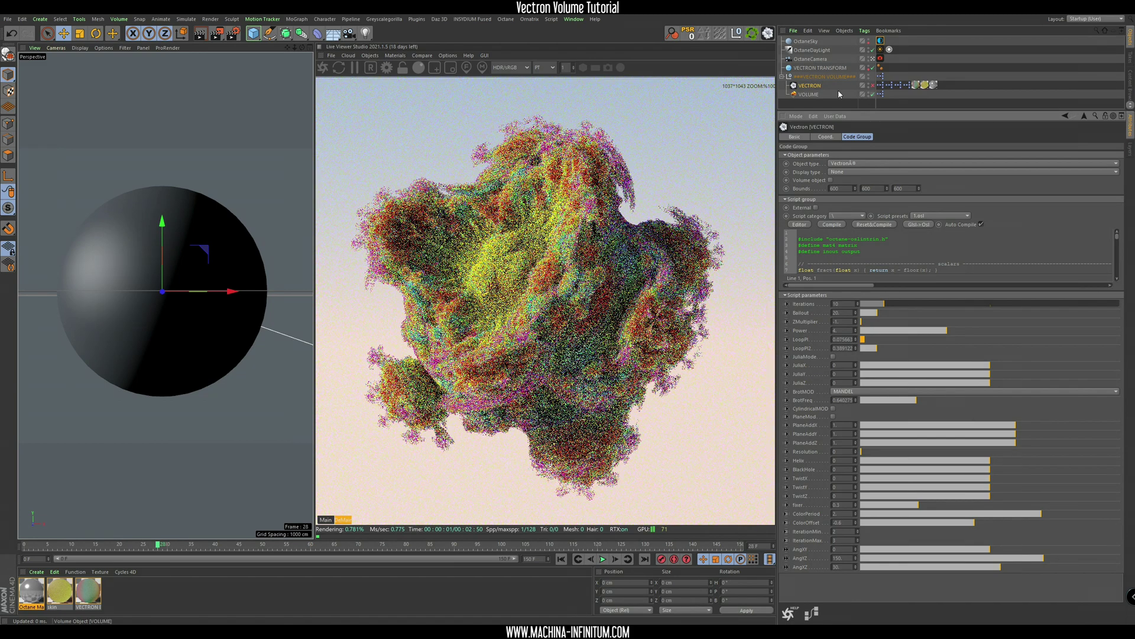
# Enable the Volume/Vectron mode option on the VECTRON VOLUME null
pyautogui.click(811, 77)
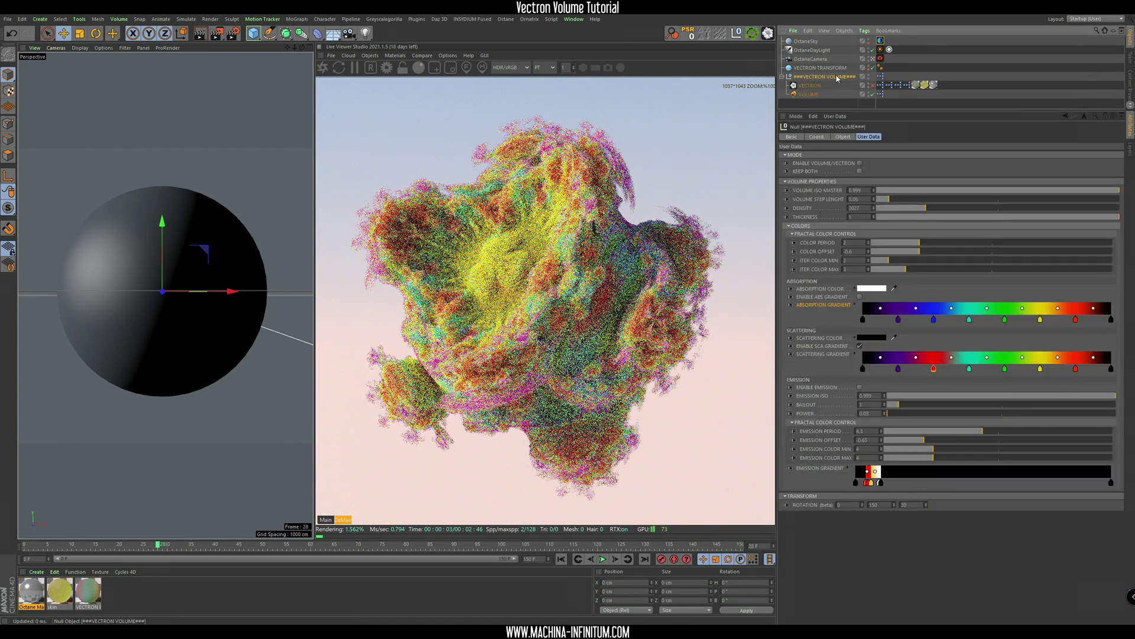
pyautogui.click(859, 164)
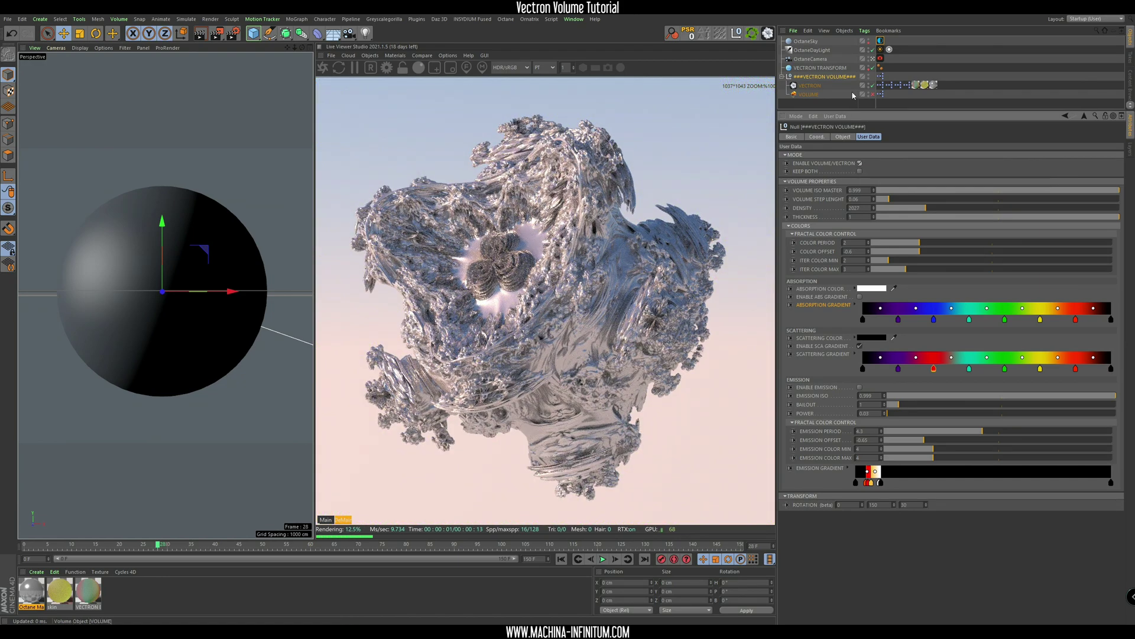
# Raise the VECTRON object's Power to about 5.14, LoopPI to about 1.12 and LoopPI2 to about 0.53
pyautogui.click(810, 87)
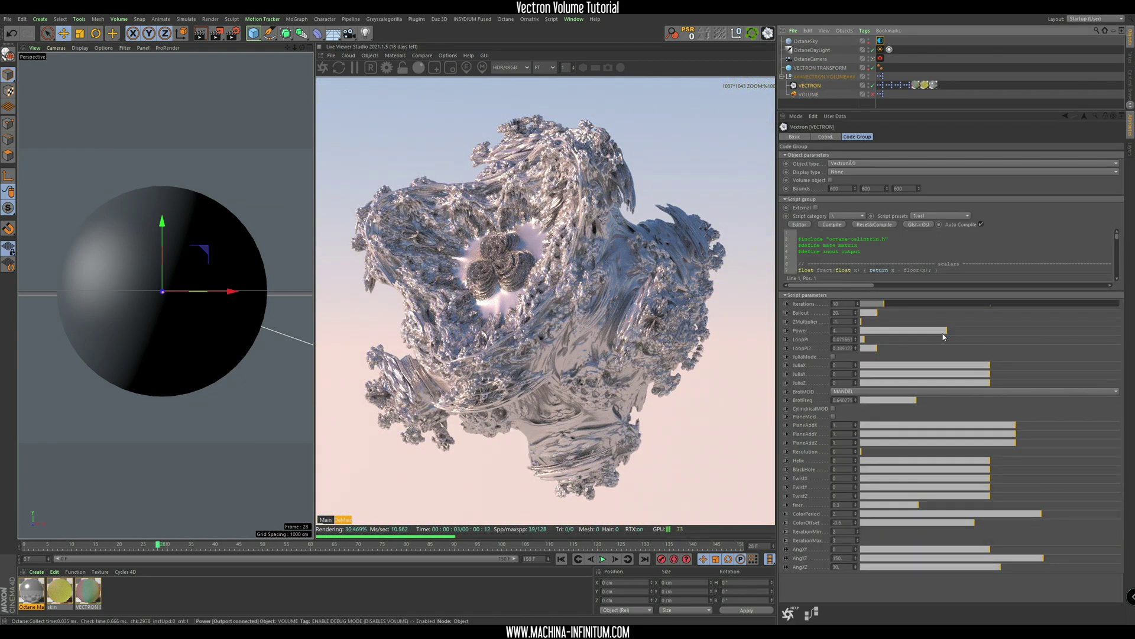
pyautogui.moveTo(948, 331); pyautogui.dragTo(971, 331)
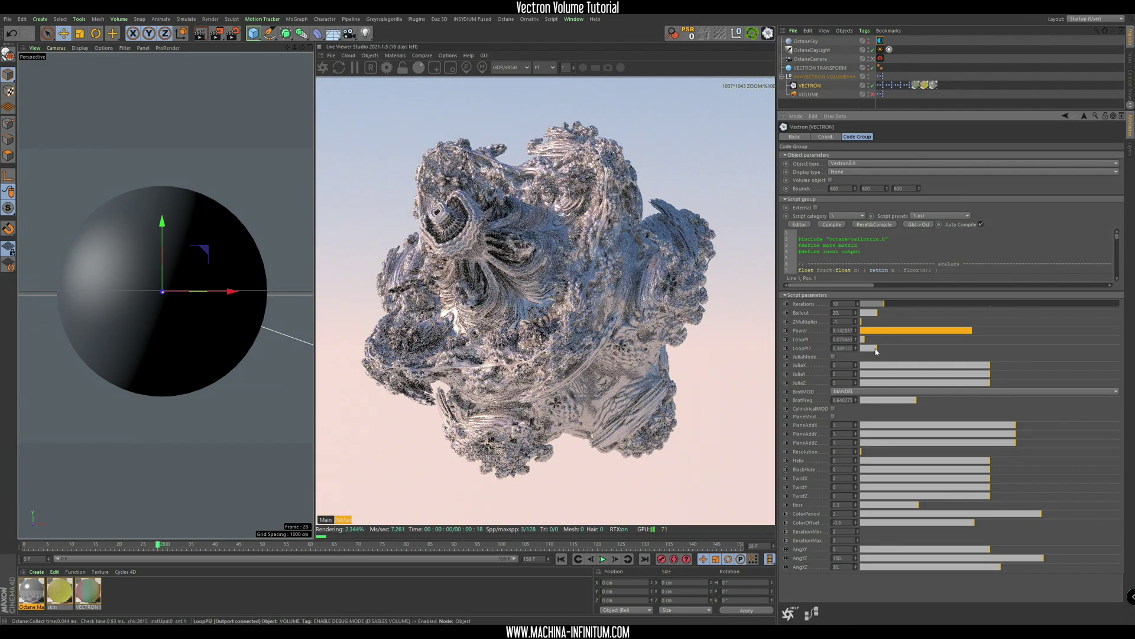
pyautogui.moveTo(864, 340)
pyautogui.mouseDown()
pyautogui.moveTo(912, 351)
pyautogui.moveTo(883, 351)
pyautogui.mouseUp()
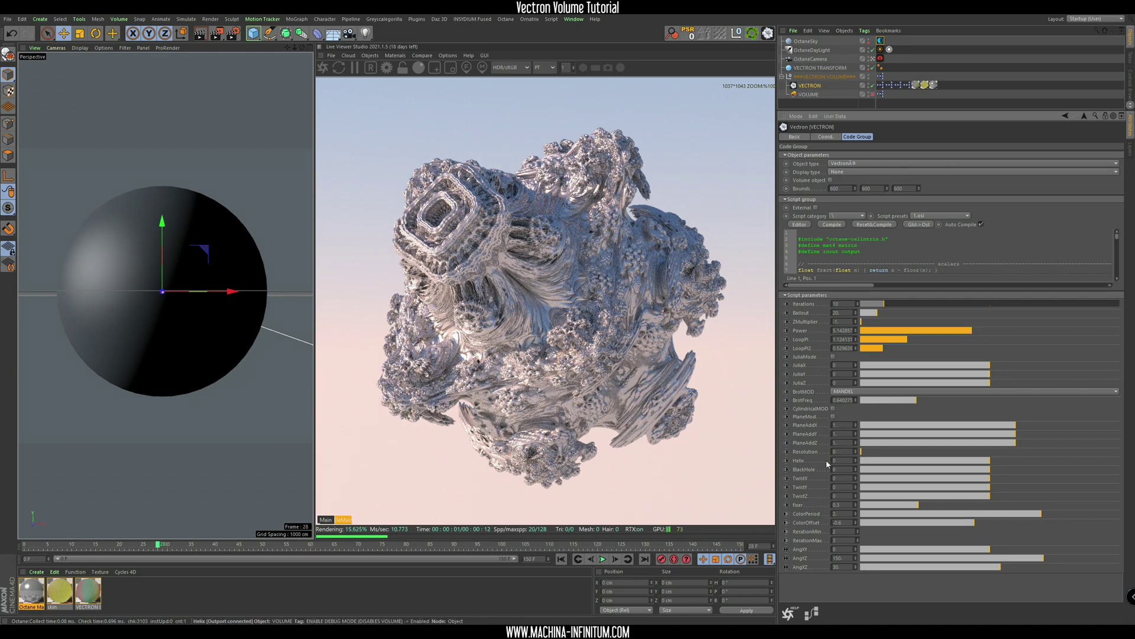
# Try higher Helix and BlackHole values on the VECTRON object, and reset both to 0
pyautogui.moveTo(1039, 464); pyautogui.dragTo(940, 473)
pyautogui.doubleClick(840, 470)
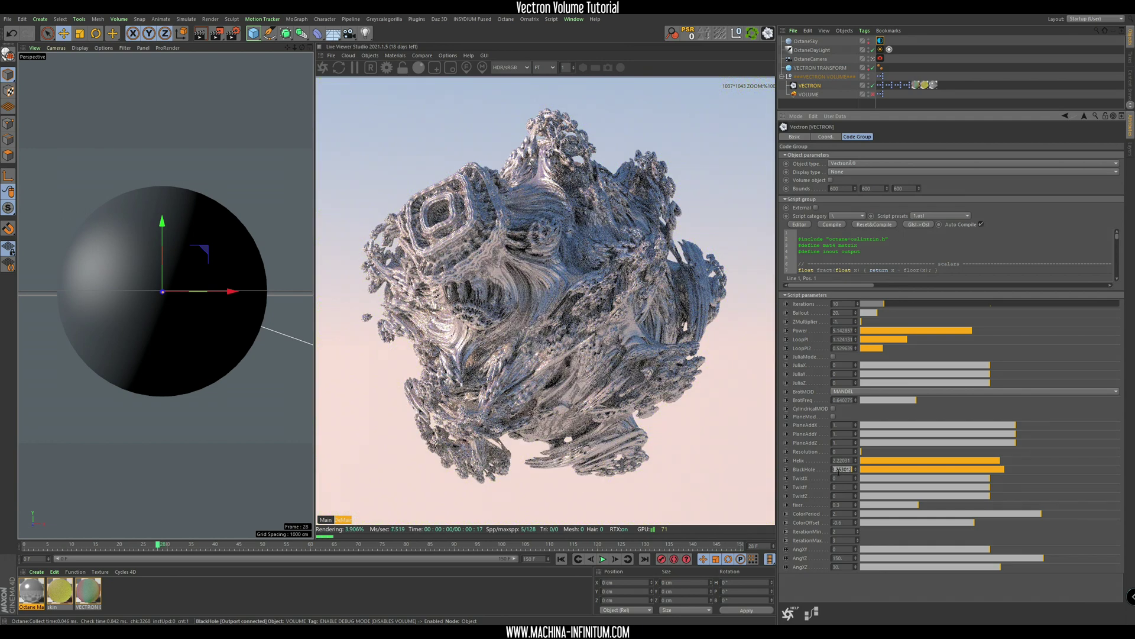
pyautogui.write('0')
pyautogui.press('Return')
pyautogui.rightClick(855, 461)
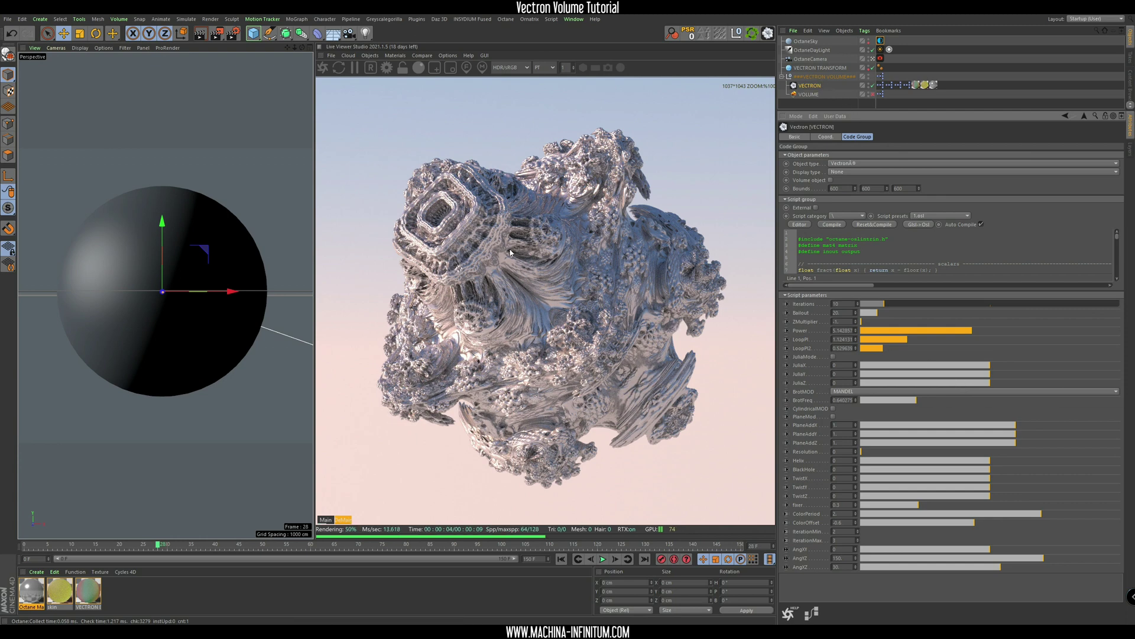
# Disable the Volume/Vectron mode option on the VECTRON VOLUME null and stop looking through the OctaneCamera
pyautogui.click(821, 78)
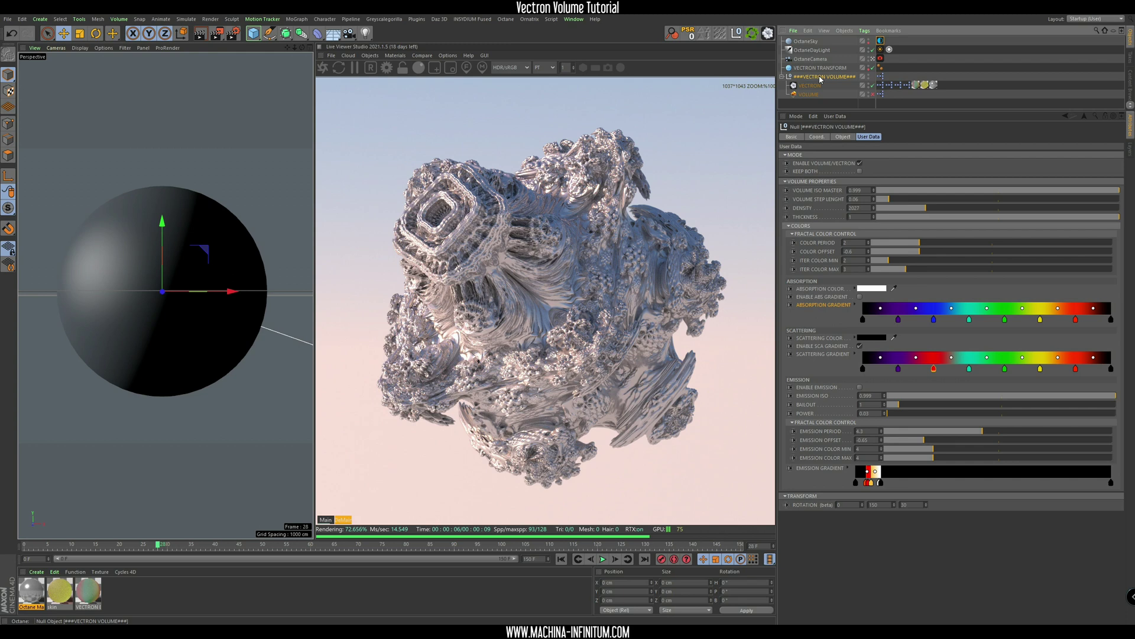
pyautogui.click(860, 164)
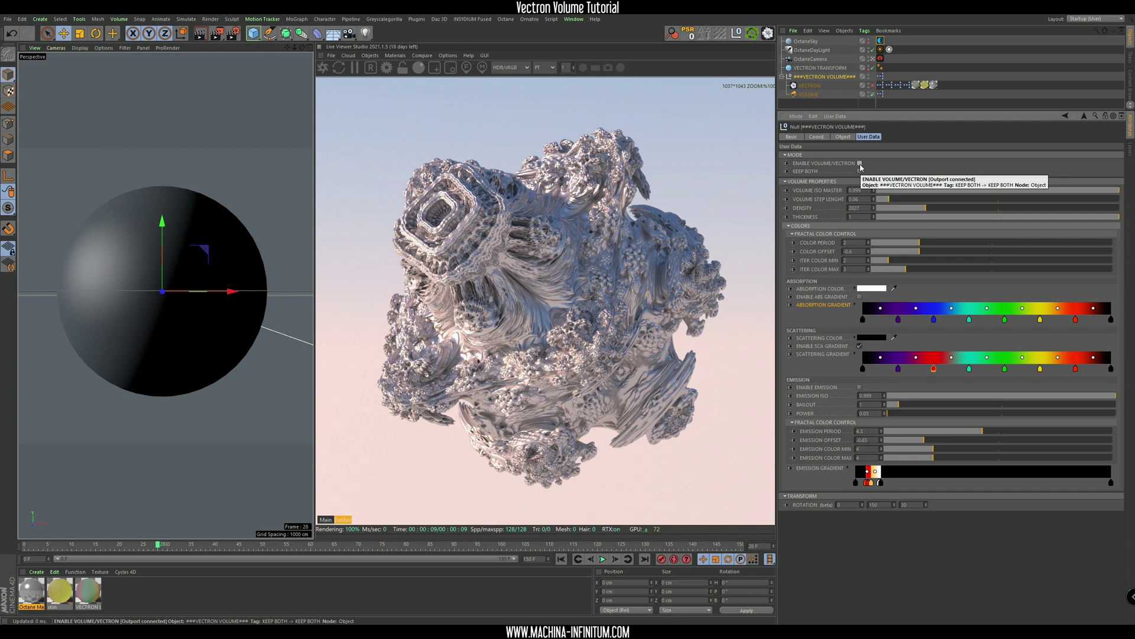
pyautogui.click(861, 164)
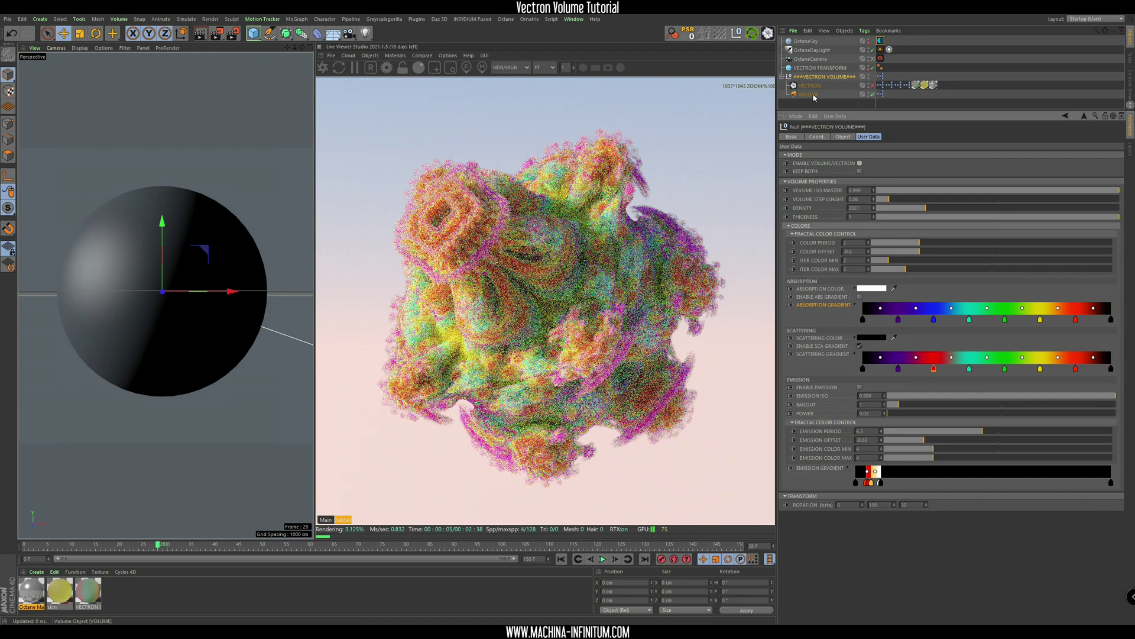
pyautogui.click(874, 59)
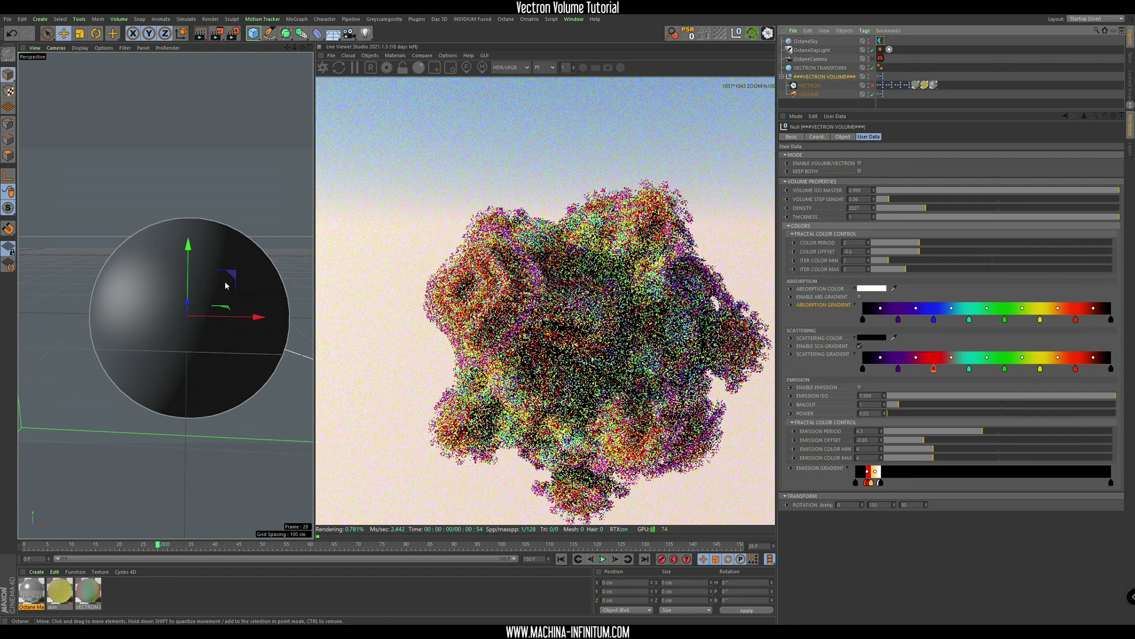
# Scale the VOLUME object's bounding box to 0.2 in X, 0.2 in Y and 0.1 in Z
pyautogui.scroll(-10, 226, 284)
pyautogui.keyDown('alt'); pyautogui.moveTo(219, 290); pyautogui.dragTo(262, 294); pyautogui.keyUp('alt')
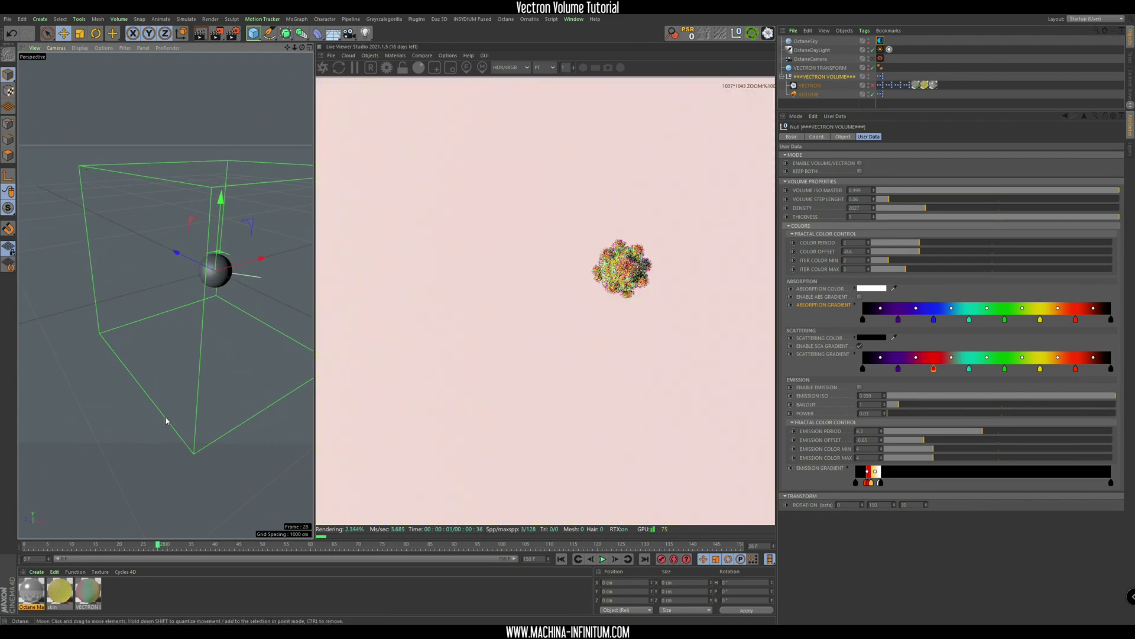
pyautogui.keyDown('alt'); pyautogui.moveTo(211, 285); pyautogui.dragTo(171, 324, button='middle'); pyautogui.keyUp('alt')
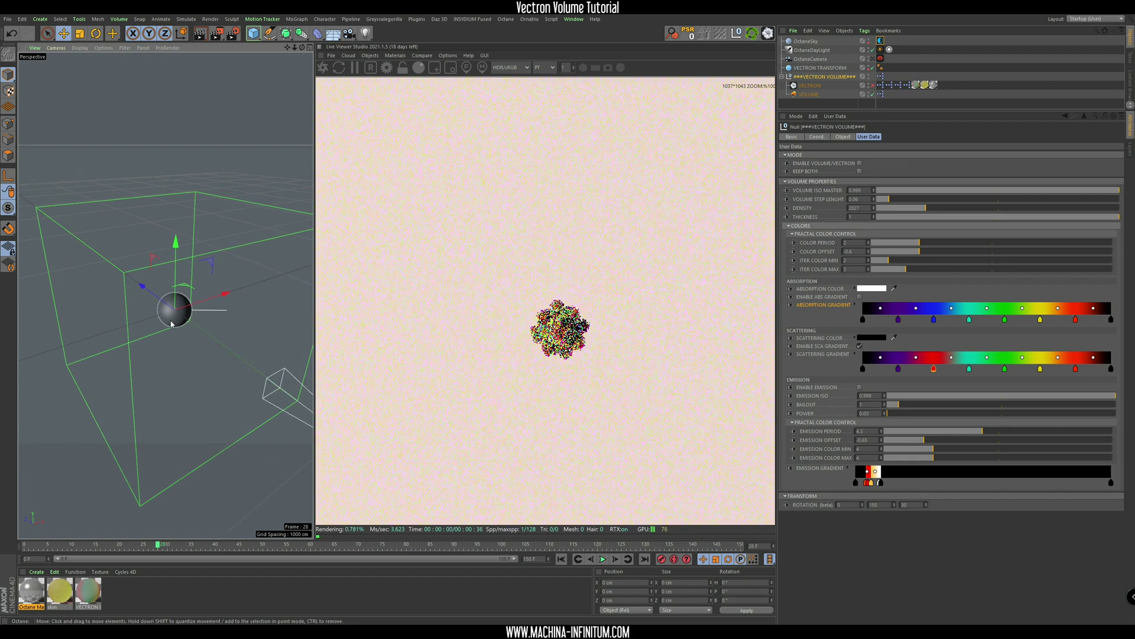
pyautogui.click(814, 95)
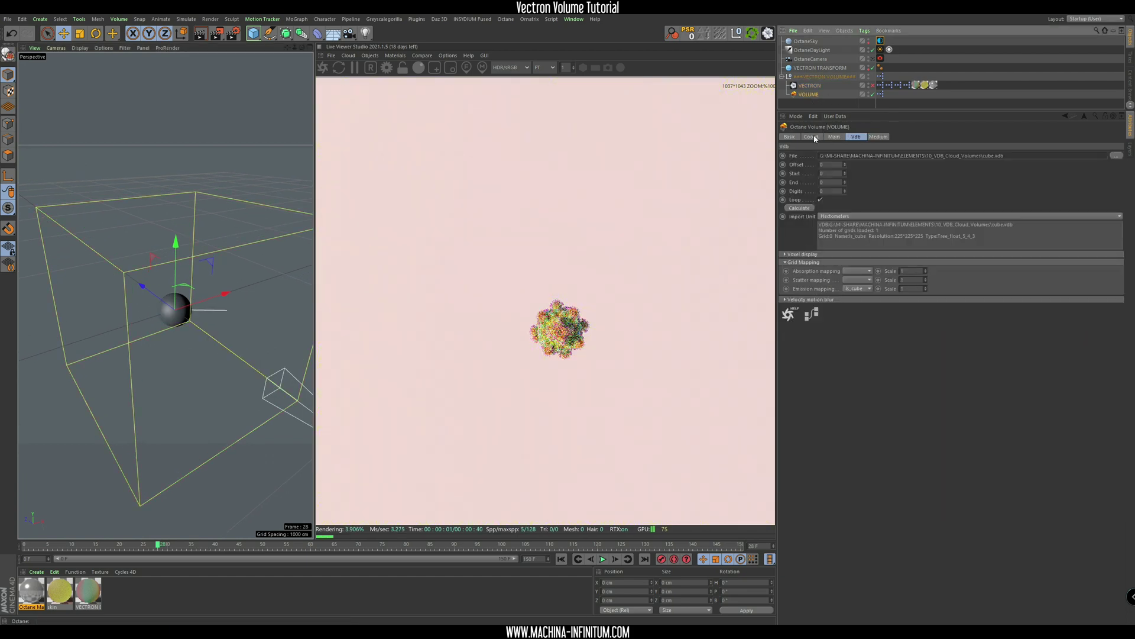
pyautogui.click(811, 137)
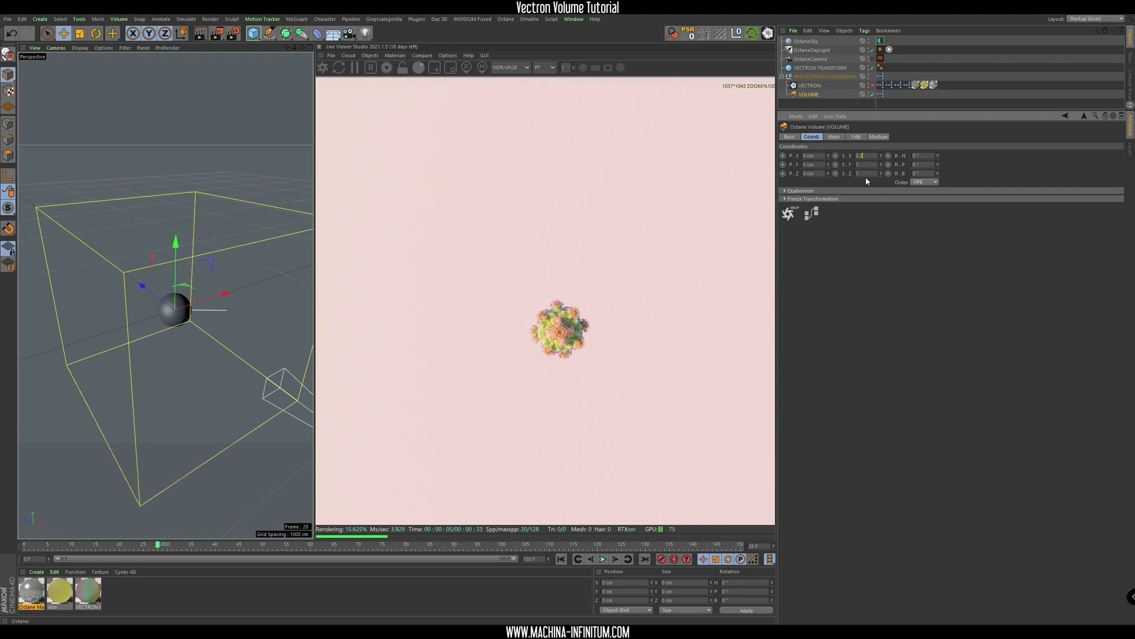
pyautogui.write('0.2')
pyautogui.press('Tab')
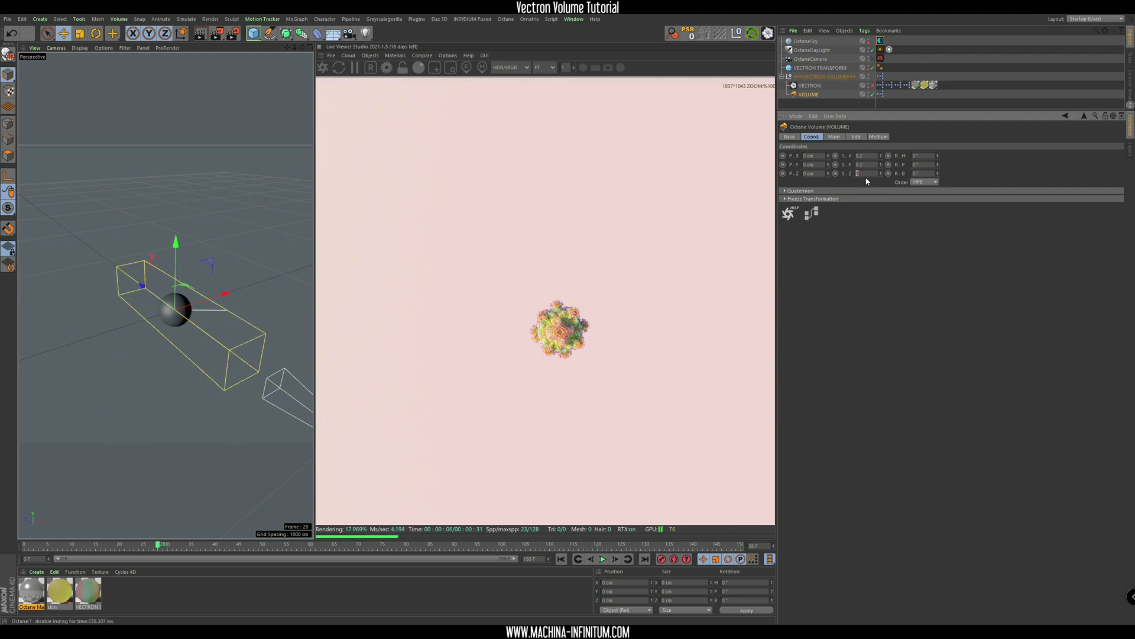
pyautogui.write('0.1')
pyautogui.press('Return')
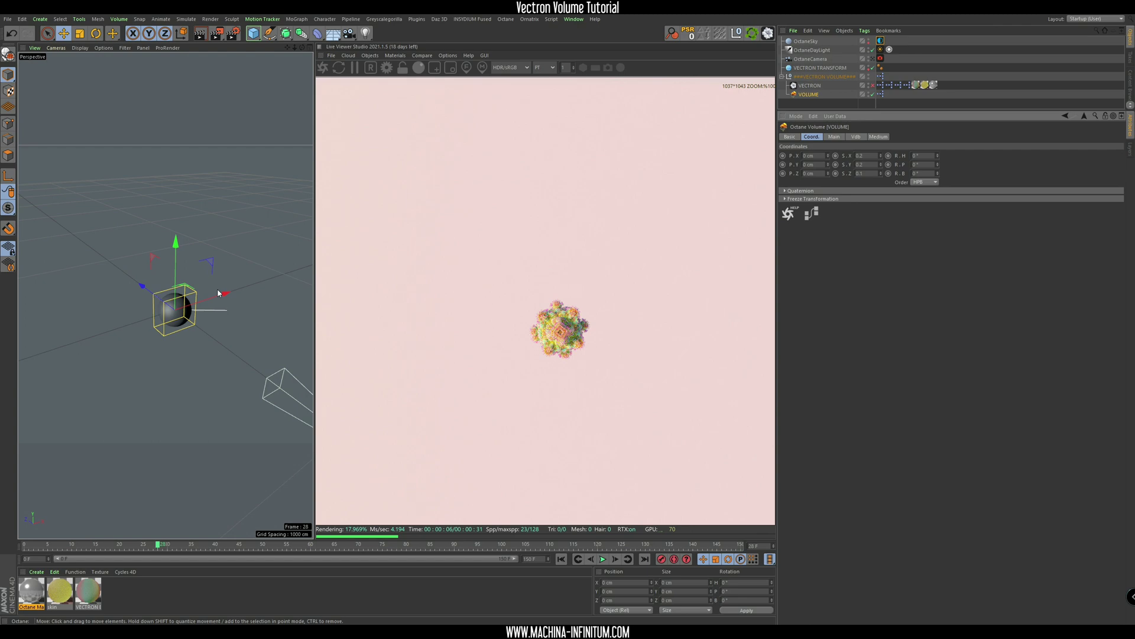
# Switch the Live Viewer's render kernel to DL and inspect the fractal's sliced-open interior
pyautogui.keyDown('alt'); pyautogui.moveTo(173, 311); pyautogui.dragTo(187, 254, button='right'); pyautogui.keyUp('alt')
pyautogui.keyDown('alt'); pyautogui.moveTo(188, 254); pyautogui.dragTo(257, 283); pyautogui.keyUp('alt')
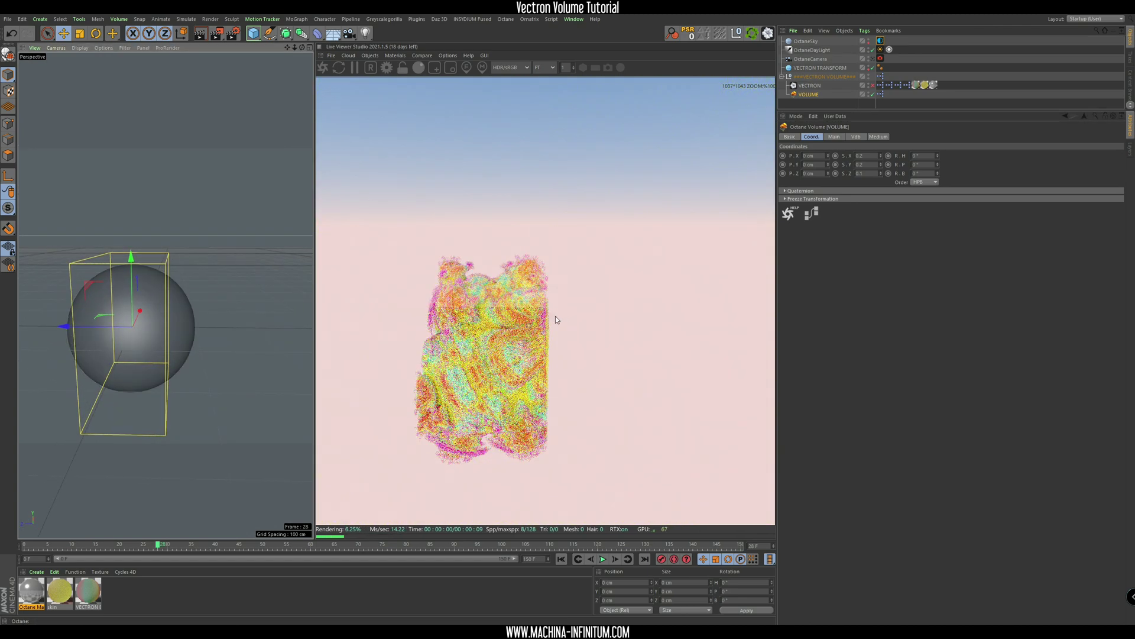
pyautogui.keyDown('alt'); pyautogui.moveTo(170, 329); pyautogui.dragTo(27, 321); pyautogui.keyUp('alt')
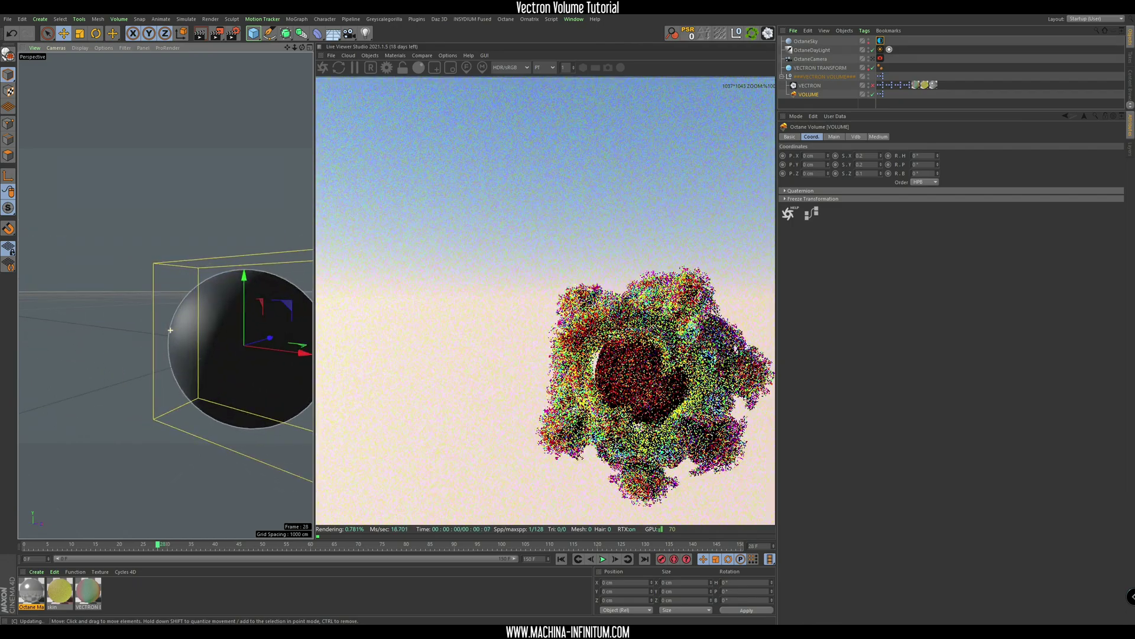
pyautogui.keyDown('alt'); pyautogui.moveTo(294, 334); pyautogui.dragTo(230, 293, button='middle'); pyautogui.keyUp('alt')
pyautogui.keyDown('alt'); pyautogui.moveTo(202, 334); pyautogui.dragTo(208, 314, button='right'); pyautogui.keyUp('alt')
pyautogui.click(545, 67)
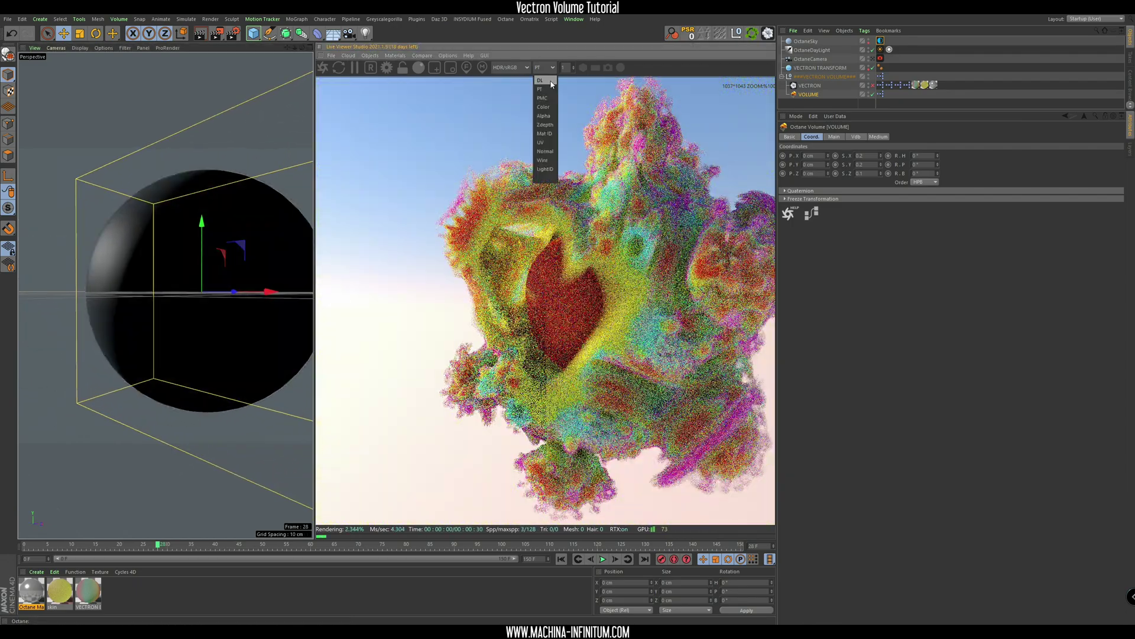
pyautogui.click(546, 81)
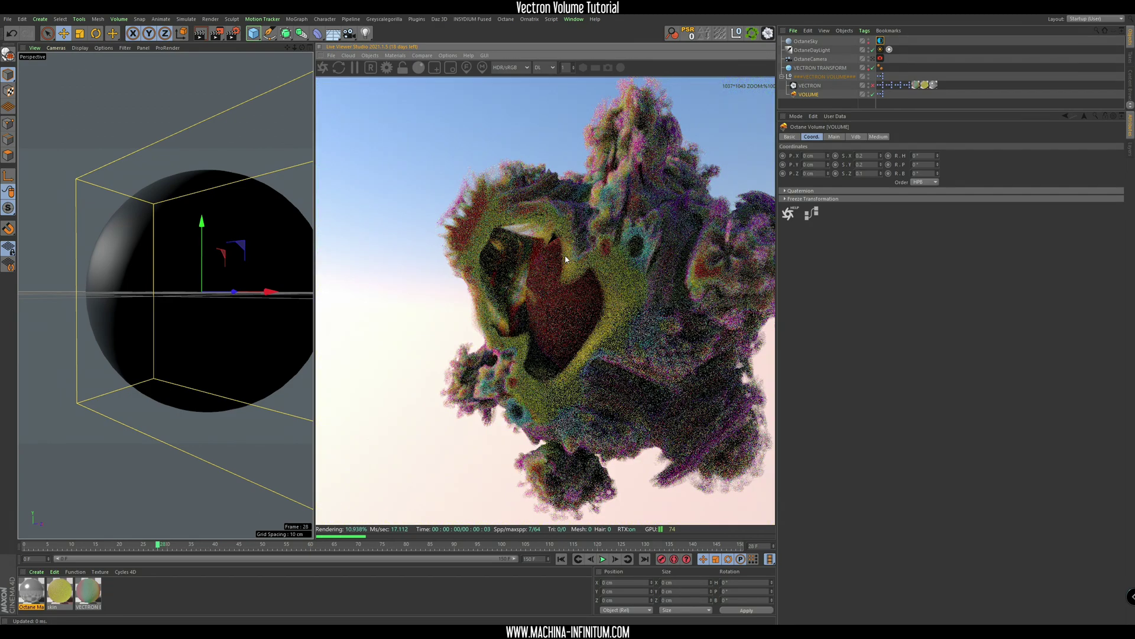
pyautogui.keyDown('alt'); pyautogui.moveTo(241, 311); pyautogui.dragTo(226, 324); pyautogui.keyUp('alt')
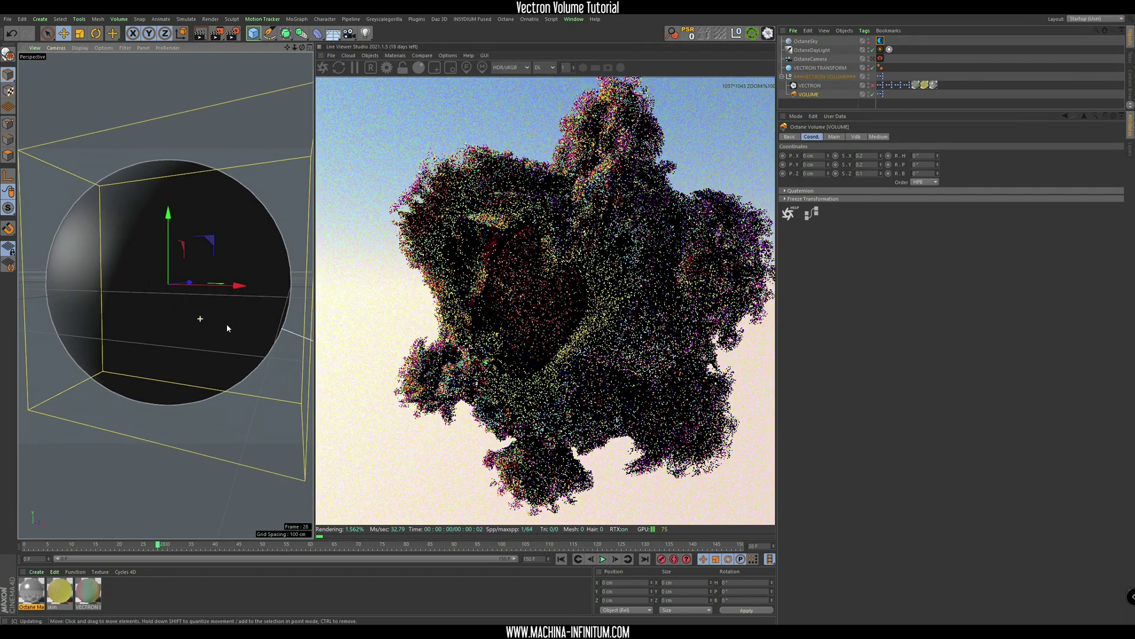
pyautogui.keyDown('alt'); pyautogui.moveTo(216, 326); pyautogui.dragTo(232, 333, button='middle'); pyautogui.keyUp('alt')
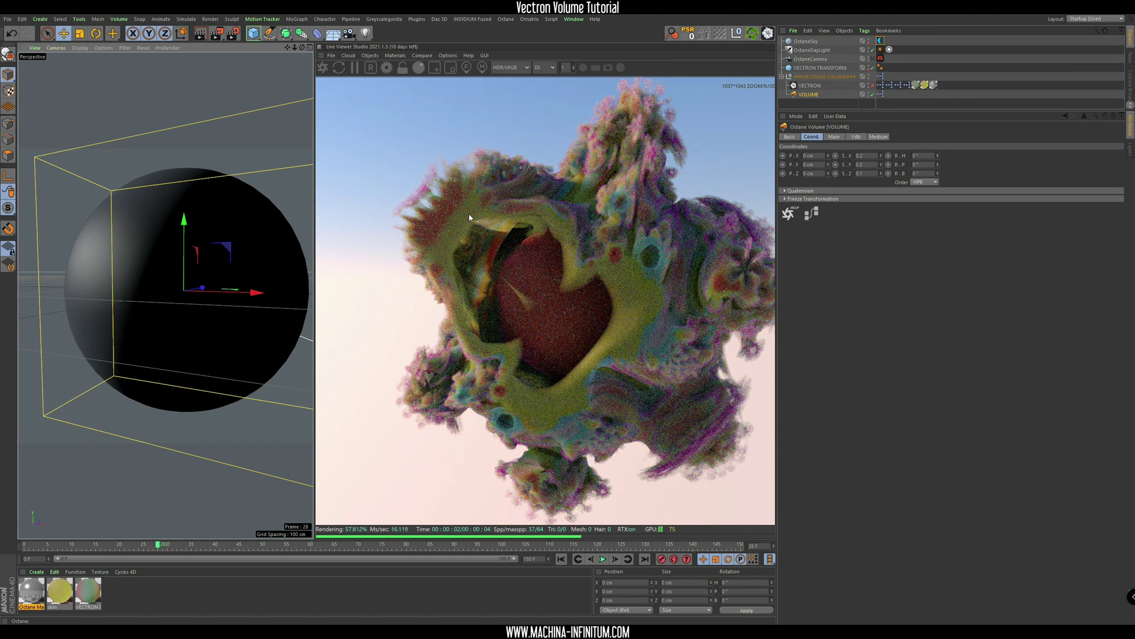
# Try a lower volume Thickness on the VECTRON VOLUME null, and return it to 1
pyautogui.click(824, 77)
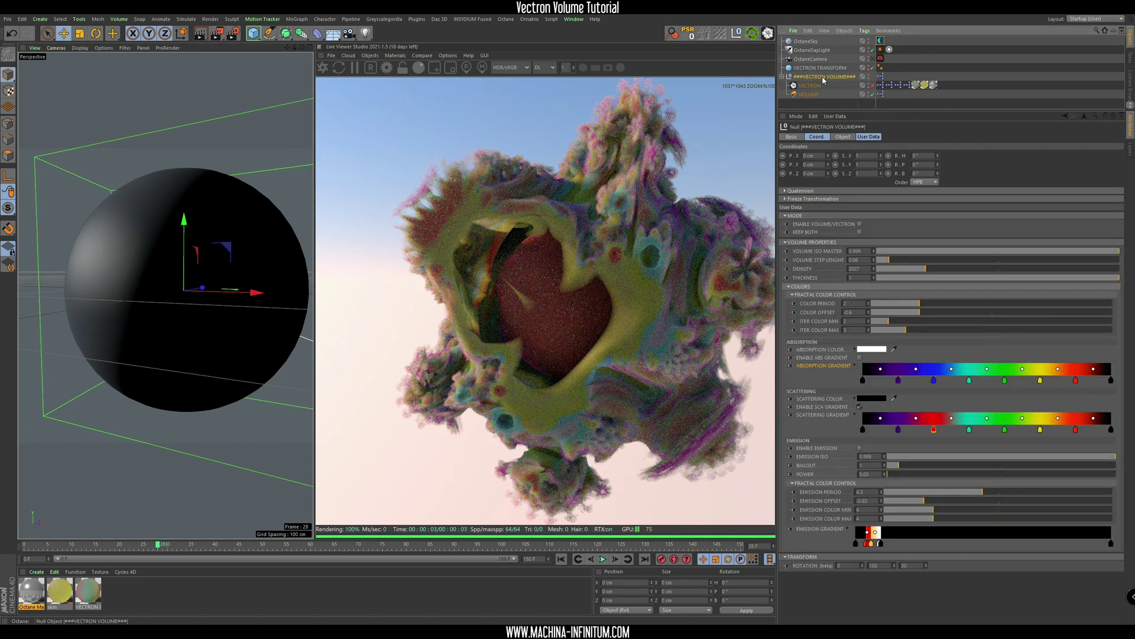
pyautogui.click(901, 278)
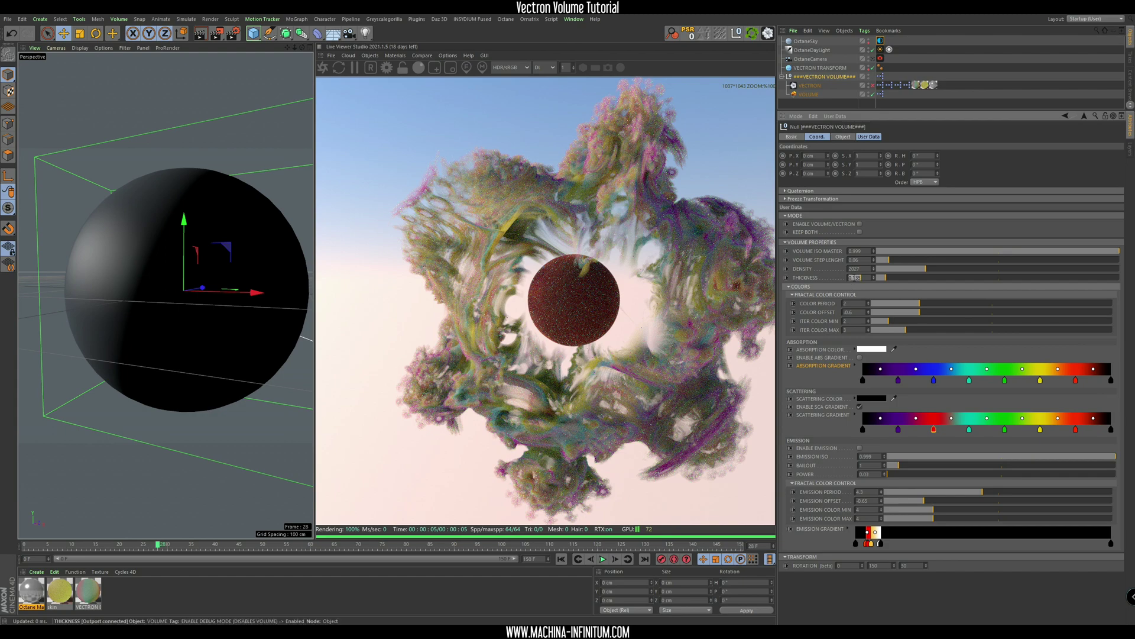
pyautogui.write('1')
pyautogui.press('Return')
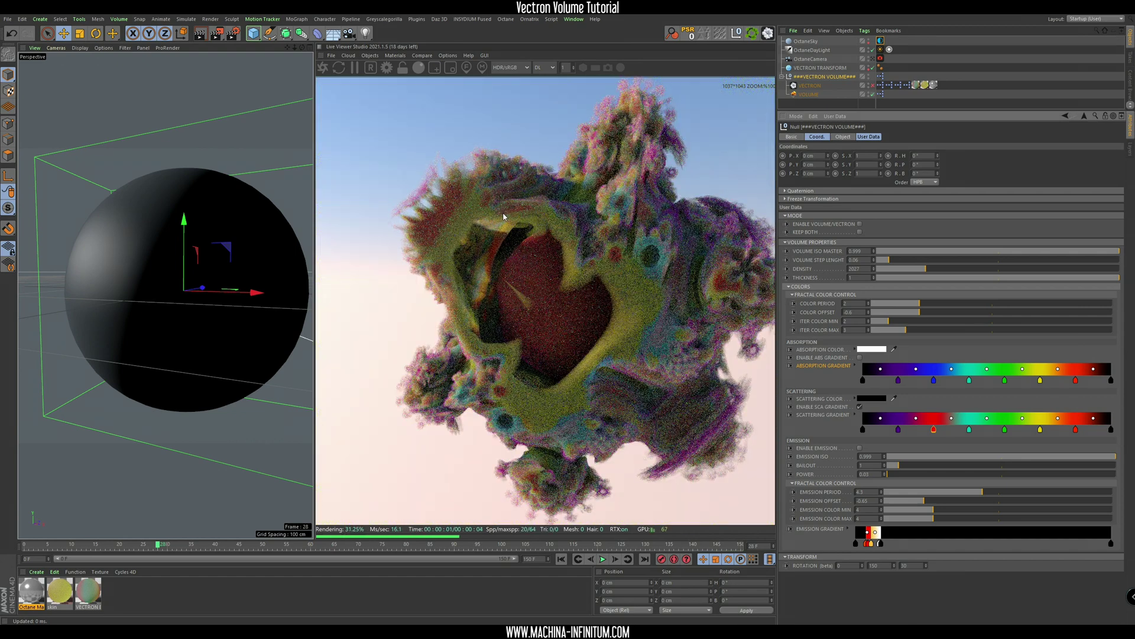
# Set the VOLUME object's Z scale to 0.2
pyautogui.click(809, 95)
pyautogui.moveTo(872, 173); pyautogui.dragTo(824, 177)
pyautogui.write('0.2')
pyautogui.press('Return')
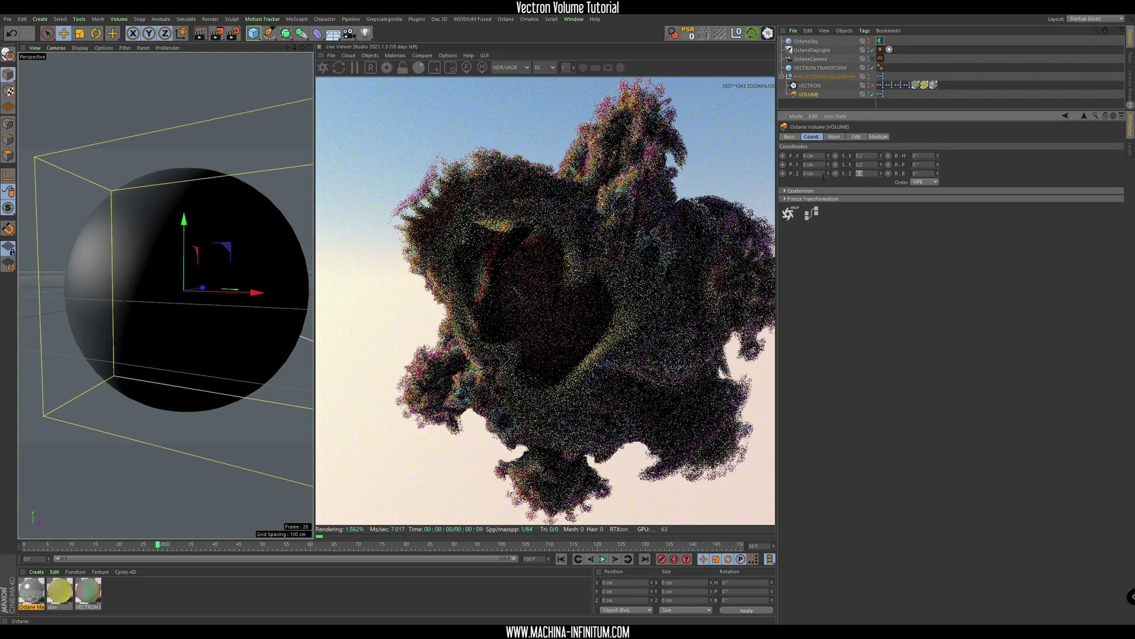
# Try to shift the VOLUME object along its X axis so its bounds slice the fractal
pyautogui.scroll(-6, 218, 242)
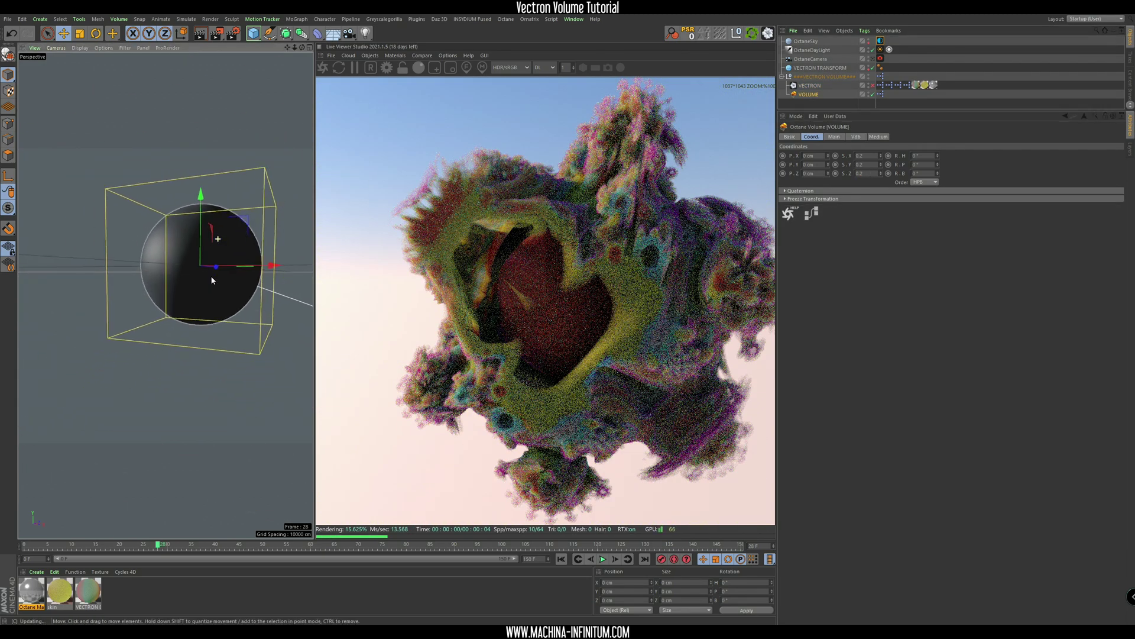
pyautogui.keyDown('alt'); pyautogui.moveTo(217, 239); pyautogui.dragTo(160, 272); pyautogui.keyUp('alt')
pyautogui.keyDown('alt'); pyautogui.moveTo(160, 273); pyautogui.dragTo(173, 329, button='middle'); pyautogui.keyUp('alt')
pyautogui.scroll(4, 172, 317)
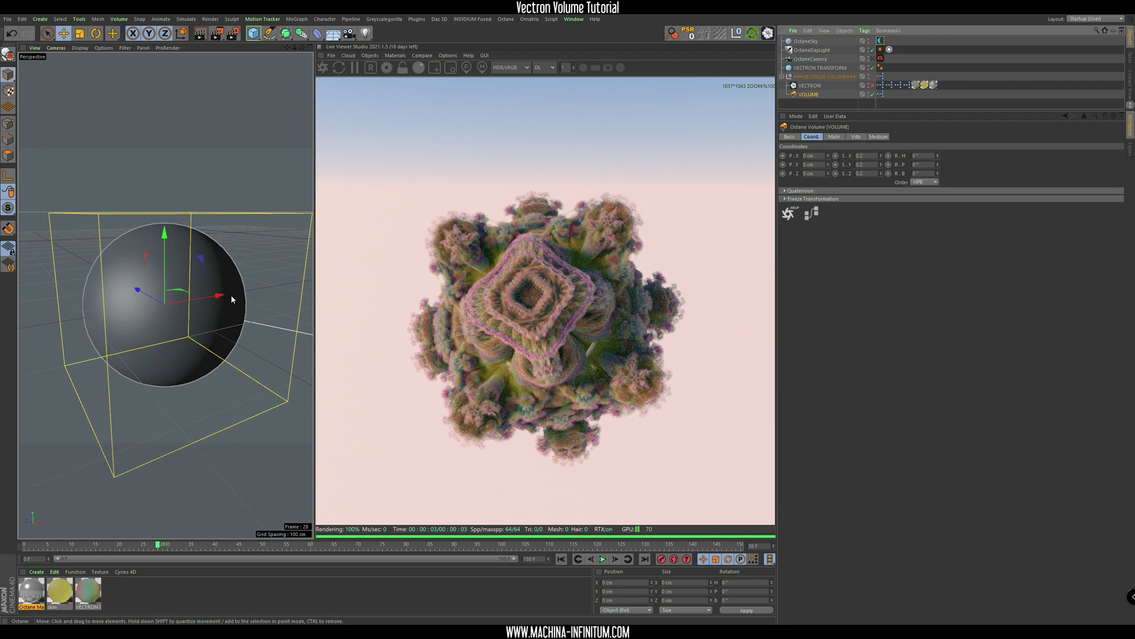
pyautogui.moveTo(232, 293); pyautogui.dragTo(287, 289)
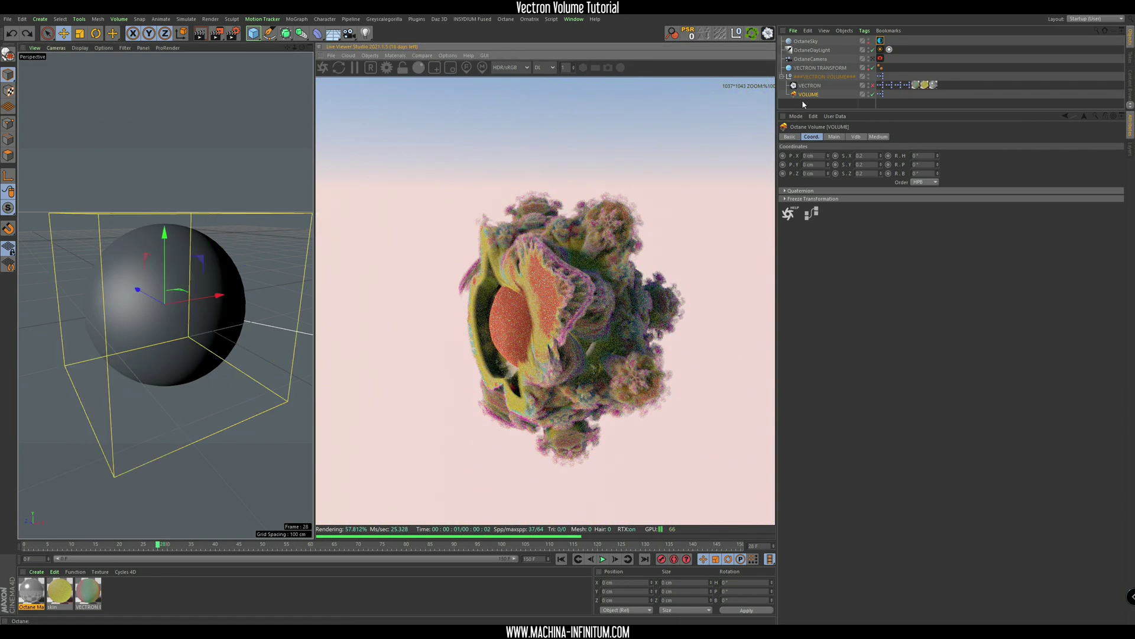
# Move the VECTRON TRANSFORM sphere along positive X, and move the VOLUME object to about 66 cm in X to enclose it
pyautogui.click(809, 68)
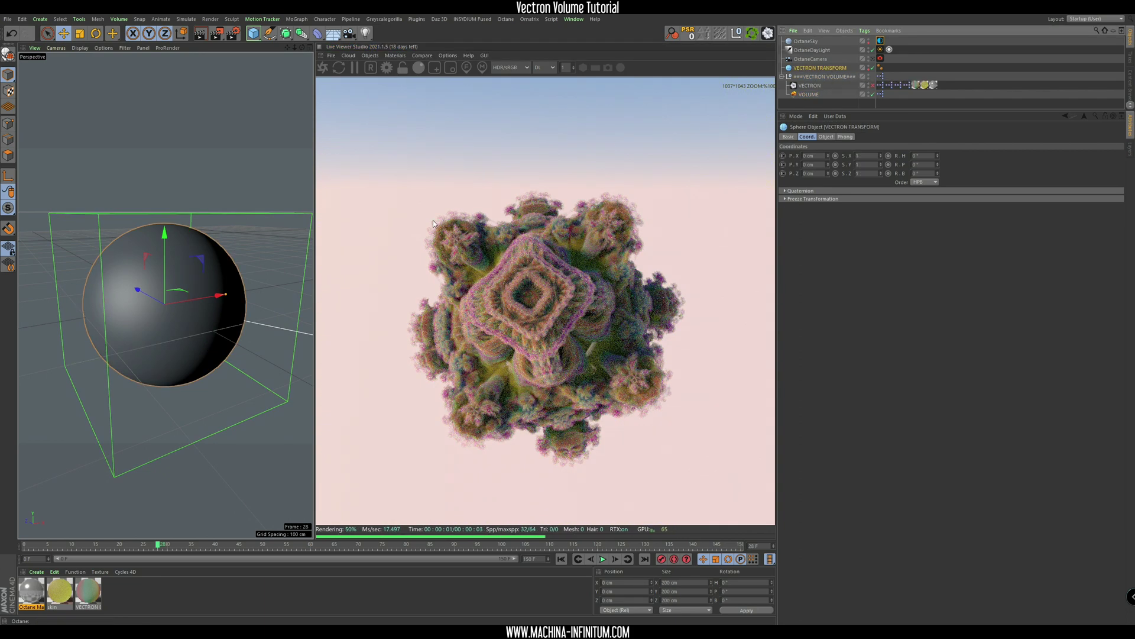
pyautogui.moveTo(225, 294); pyautogui.dragTo(270, 289)
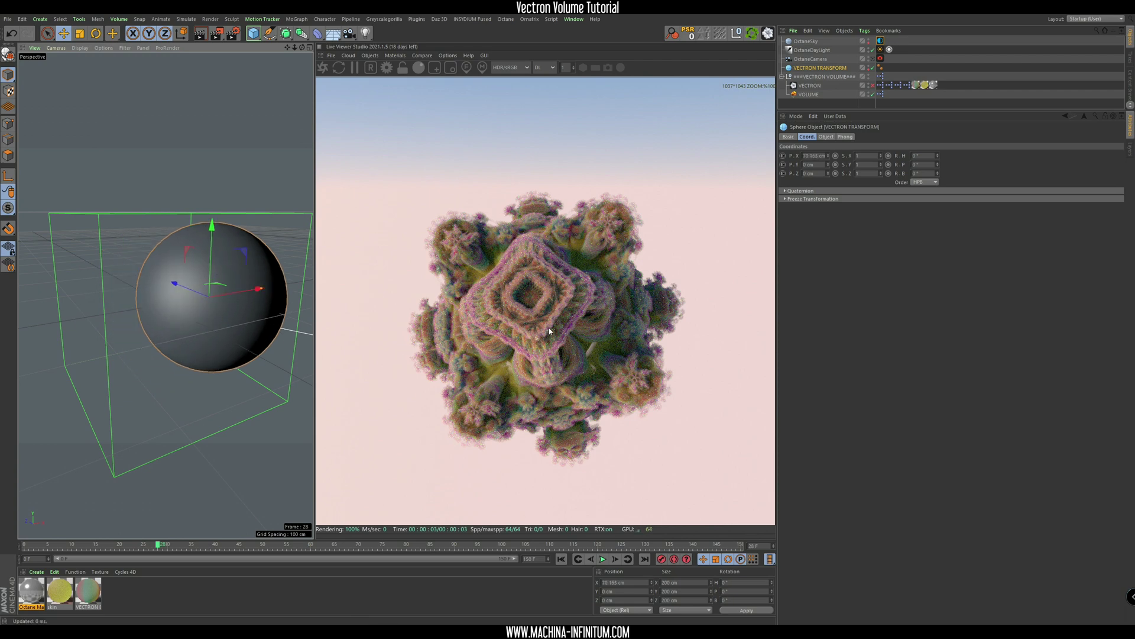
pyautogui.moveTo(546, 328); pyautogui.dragTo(537, 324)
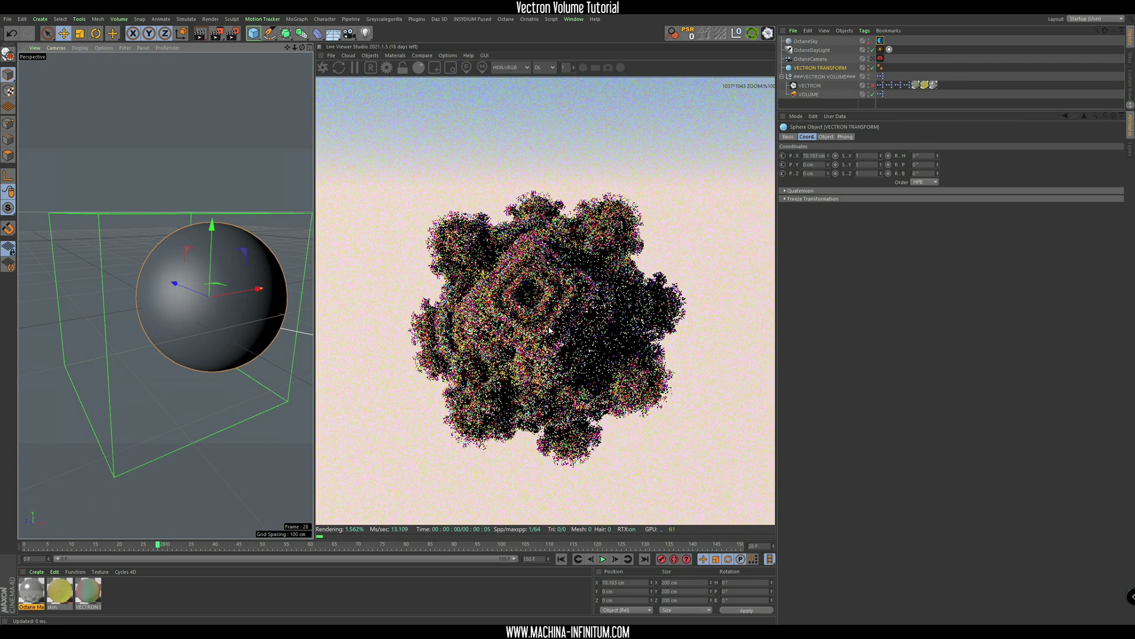
pyautogui.keyDown('alt'); pyautogui.moveTo(252, 327); pyautogui.dragTo(230, 351); pyautogui.keyUp('alt')
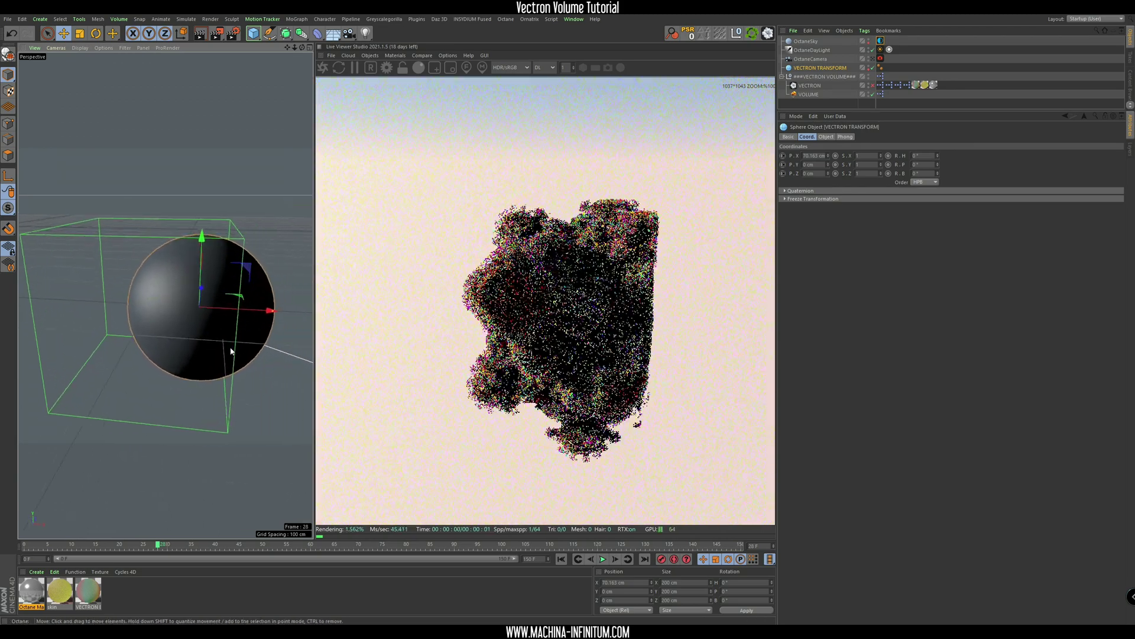
pyautogui.click(808, 94)
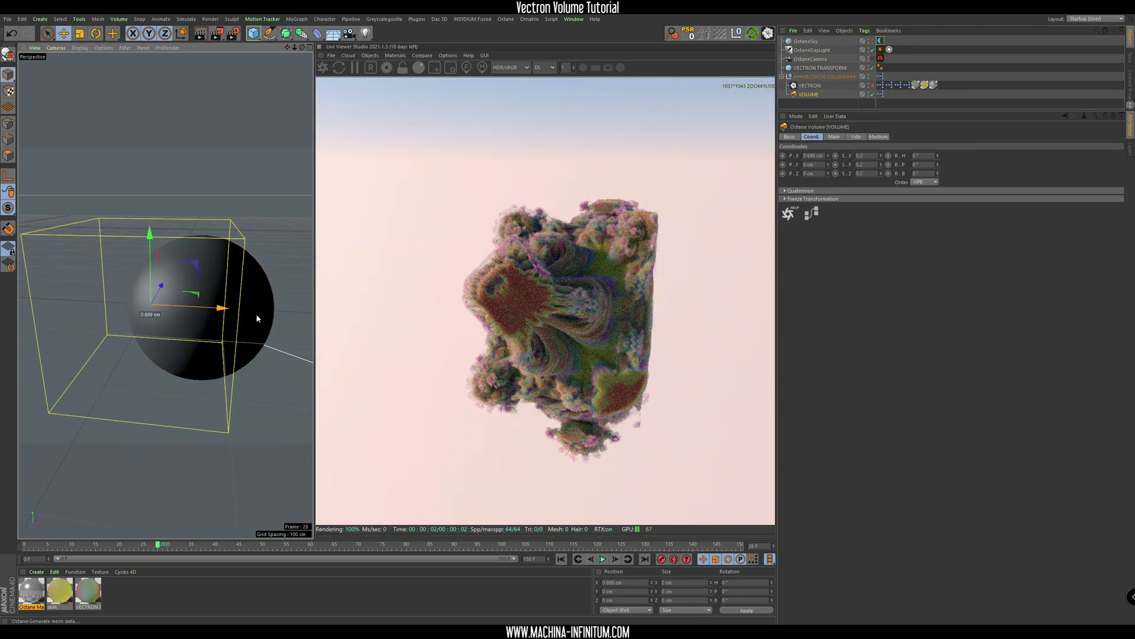
pyautogui.moveTo(256, 314)
pyautogui.mouseDown()
pyautogui.moveTo(277, 318)
pyautogui.moveTo(263, 314)
pyautogui.mouseUp()
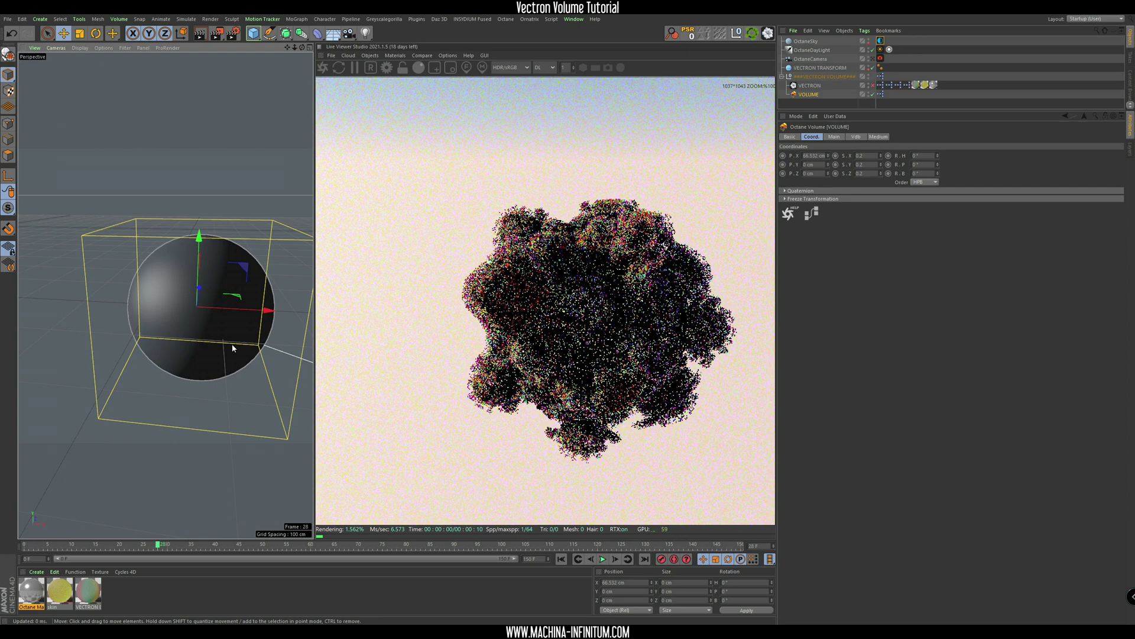
# Examine the repositioned volume fractal and its bounding box from several angles and distances
pyautogui.keyDown('alt'); pyautogui.moveTo(212, 325); pyautogui.dragTo(216, 363); pyautogui.keyUp('alt')
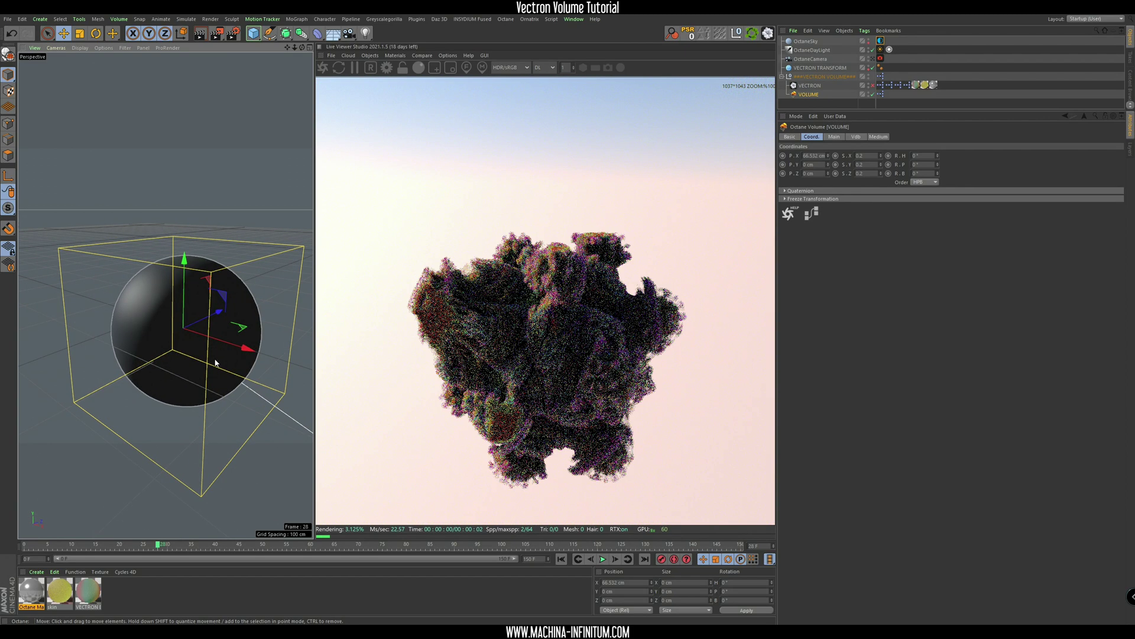
pyautogui.keyDown('alt'); pyautogui.moveTo(208, 365); pyautogui.dragTo(217, 326, button='middle'); pyautogui.keyUp('alt')
pyautogui.keyDown('alt'); pyautogui.moveTo(197, 313); pyautogui.dragTo(190, 318); pyautogui.keyUp('alt')
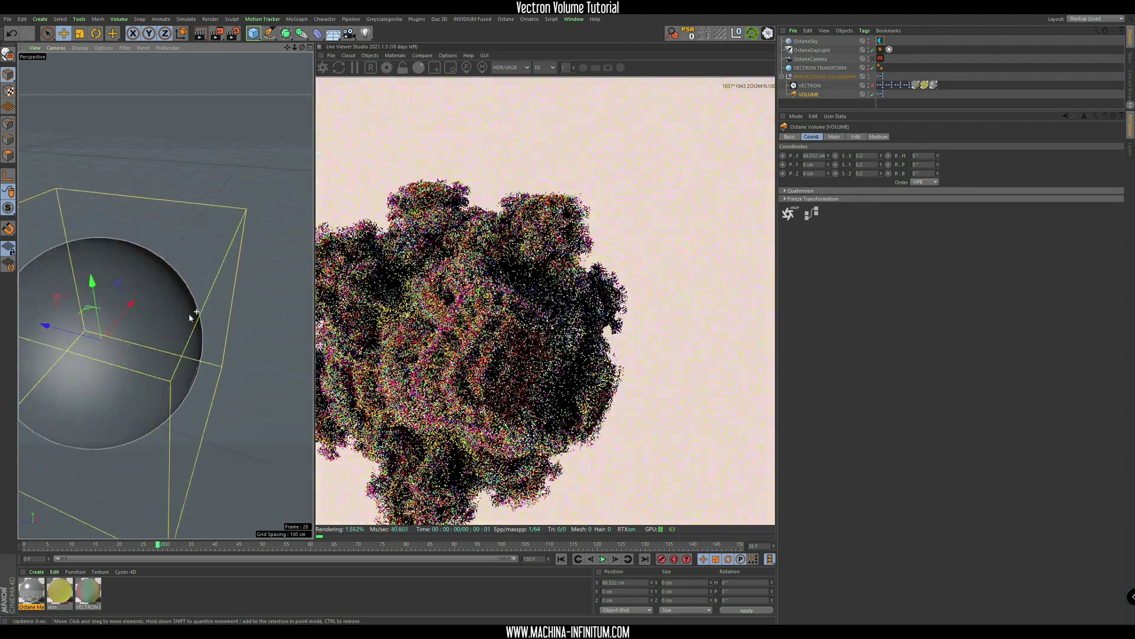
pyautogui.keyDown('alt'); pyautogui.moveTo(108, 328); pyautogui.dragTo(154, 301, button='middle'); pyautogui.keyUp('alt')
pyautogui.keyDown('alt'); pyautogui.moveTo(165, 307); pyautogui.dragTo(165, 339, button='right'); pyautogui.keyUp('alt')
pyautogui.keyDown('alt'); pyautogui.moveTo(165, 339); pyautogui.dragTo(154, 335); pyautogui.keyUp('alt')
pyautogui.keyDown('alt'); pyautogui.moveTo(154, 335); pyautogui.dragTo(148, 297, button='middle'); pyautogui.keyUp('alt')
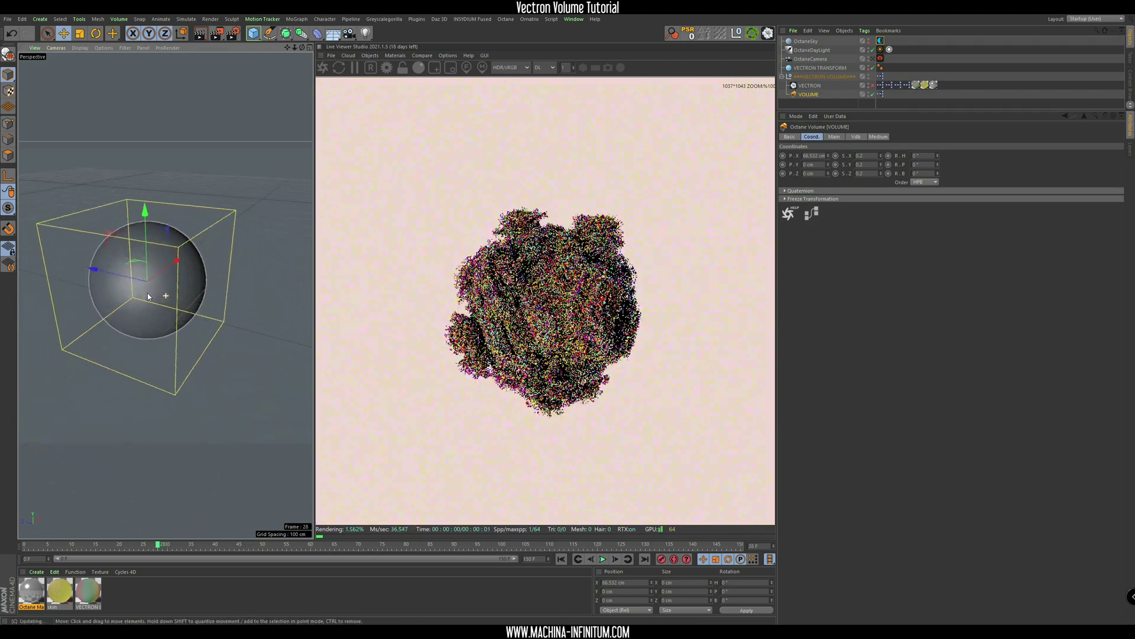
pyautogui.scroll(3, 149, 290)
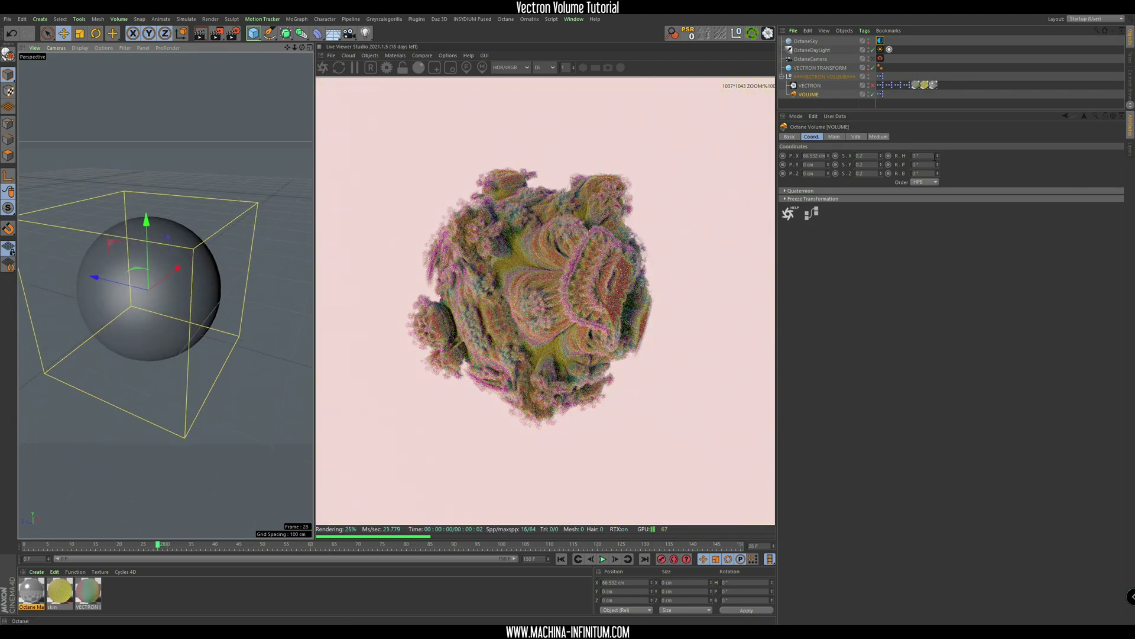
# Reset the X positions of the VOLUME object and the VECTRON TRANSFORM sphere to 0 cm
pyautogui.click(819, 155)
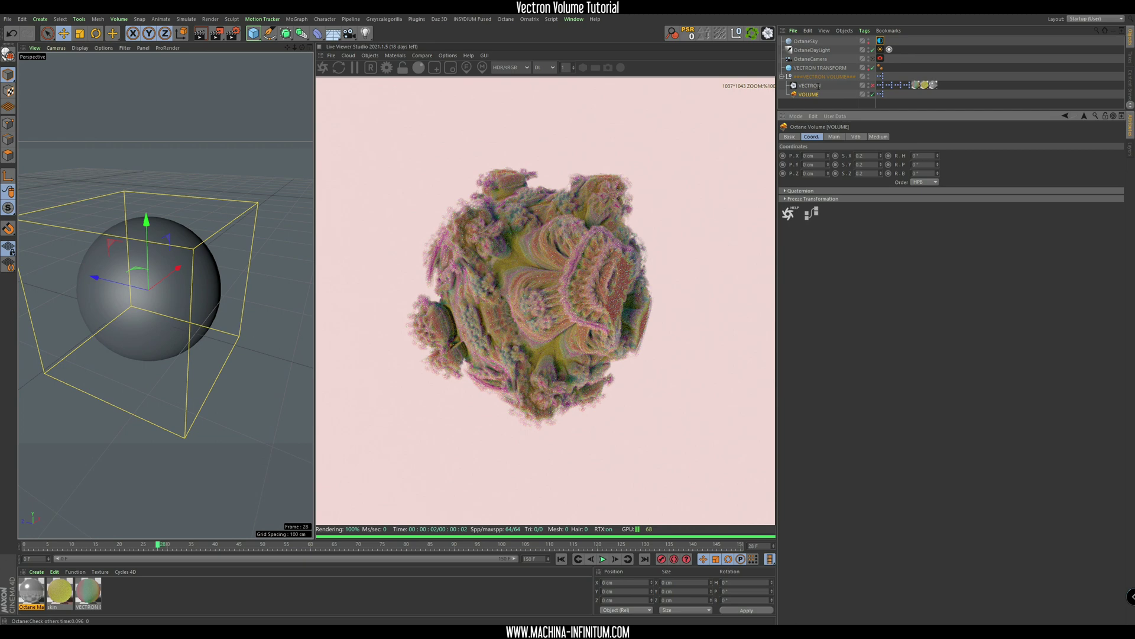
pyautogui.click(820, 67)
pyautogui.click(816, 155)
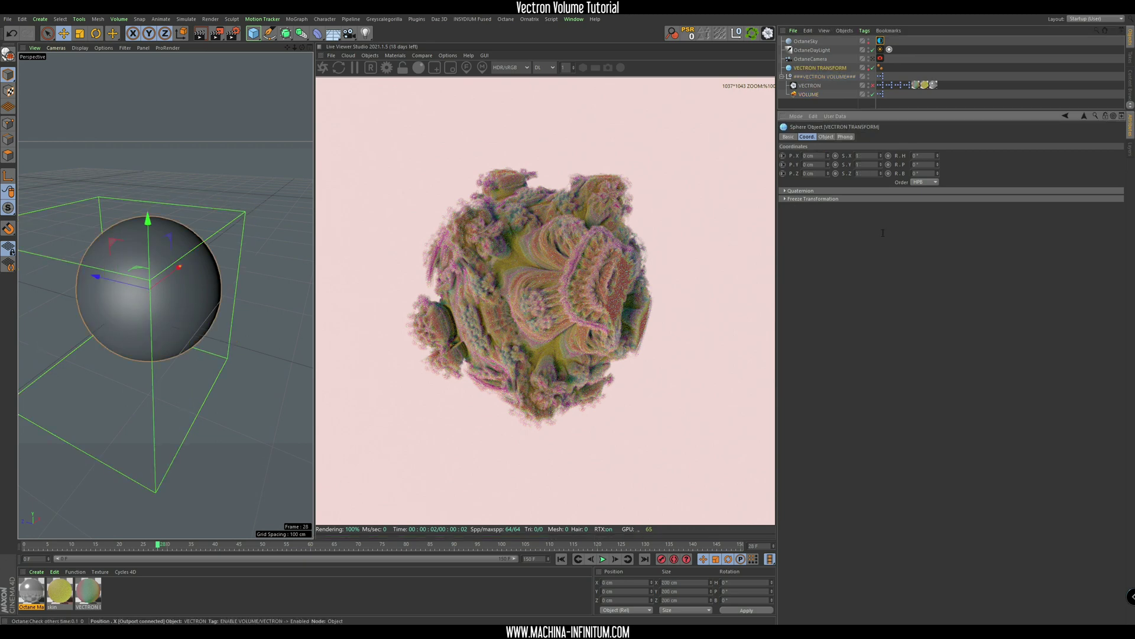
# Look through the OctaneCamera and return the animation to frame 0
pyautogui.moveTo(163, 329)
pyautogui.keyDown('alt'); pyautogui.mouseDown()
pyautogui.moveTo(106, 304)
pyautogui.moveTo(158, 334)
pyautogui.mouseUp(); pyautogui.keyUp('alt')
pyautogui.scroll(1, 158, 335)
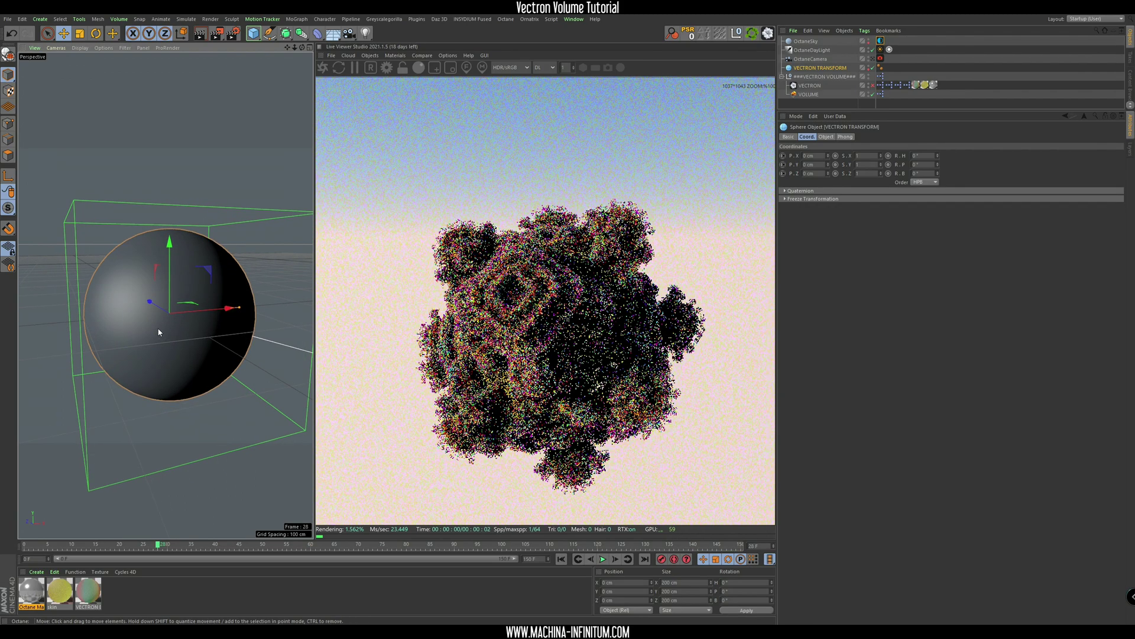
pyautogui.click(808, 59)
pyautogui.click(873, 60)
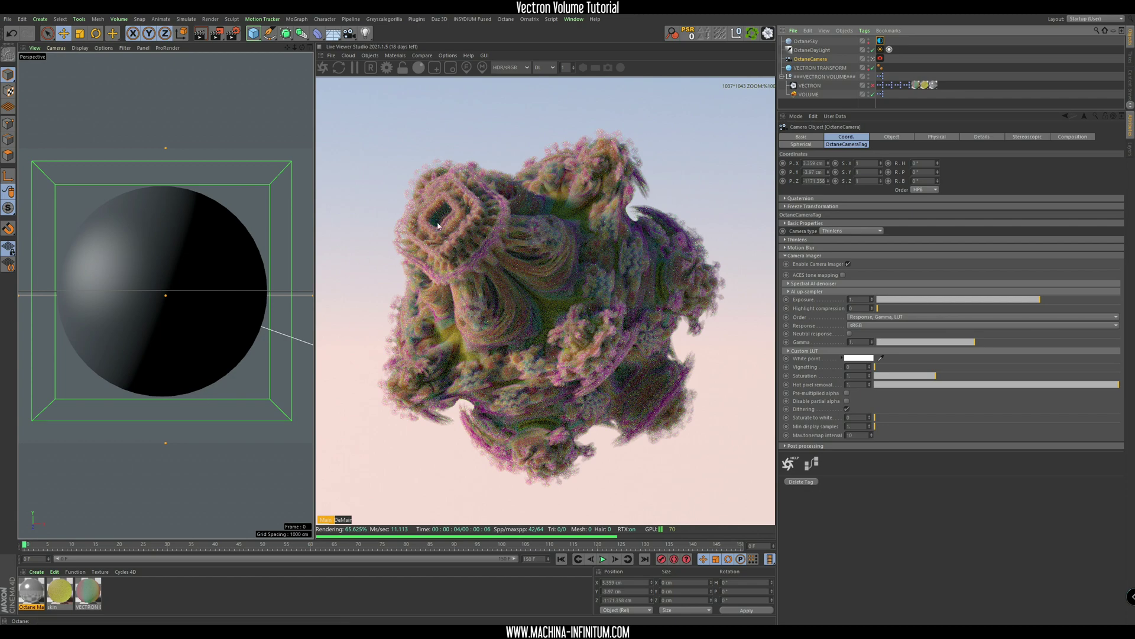
# Switch the VECTRON VOLUME null to the solid Vectron render by enabling its ENABLE VOLUME/VECTRON option
pyautogui.click(810, 86)
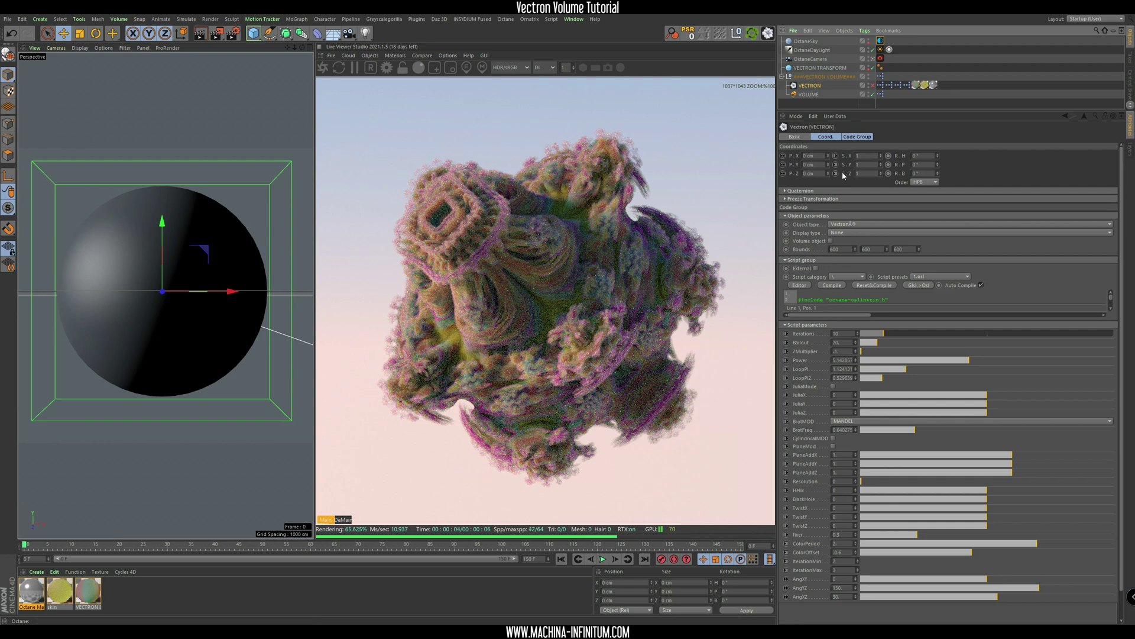
pyautogui.click(820, 77)
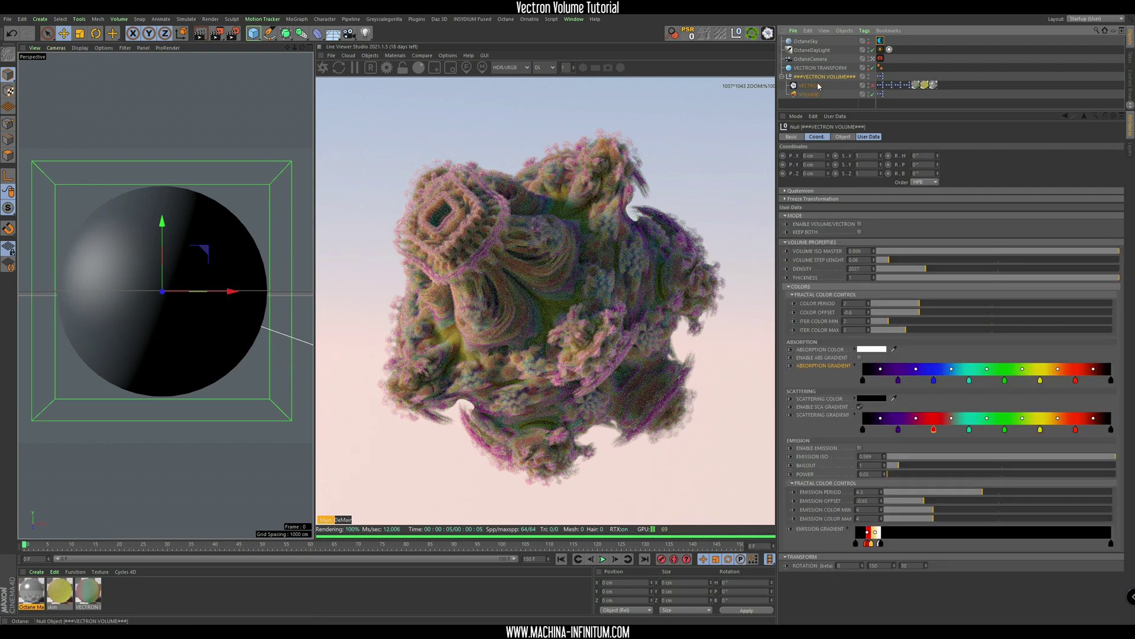
pyautogui.click(860, 224)
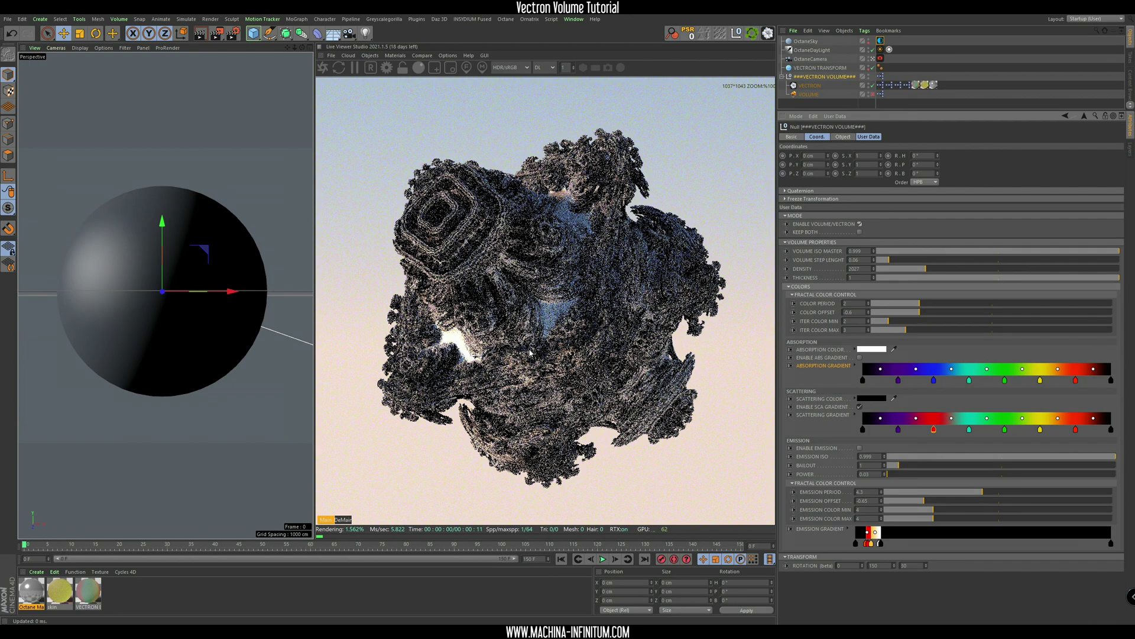
# Set the VECTRON object's LoopPI to 0 with a keyframe at frame 0, and set its Power to 5
pyautogui.click(809, 86)
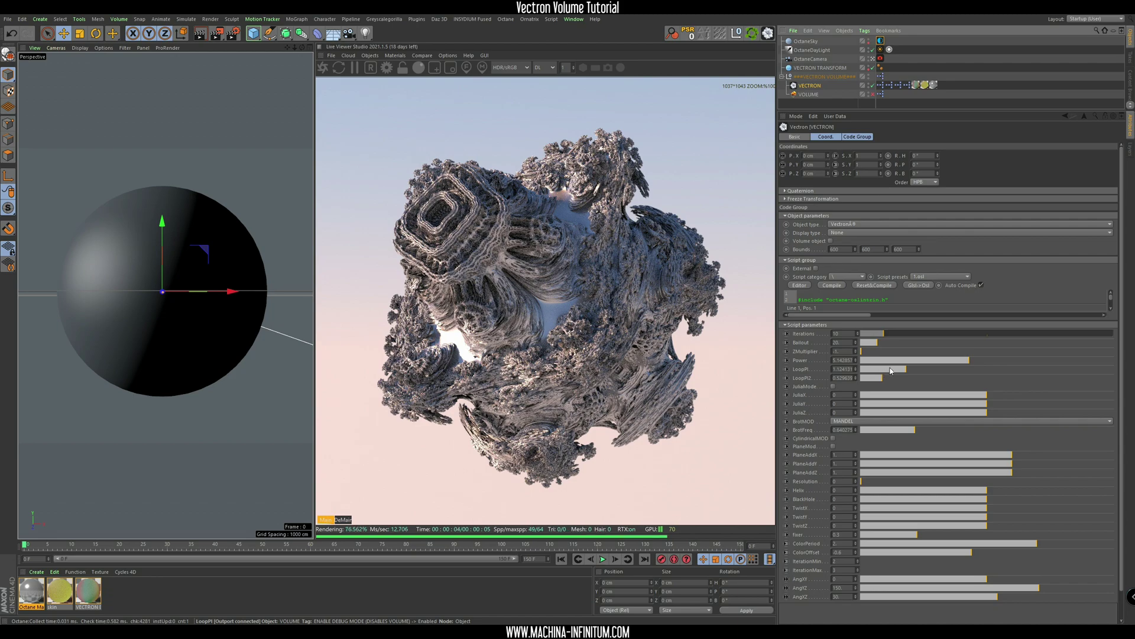
pyautogui.moveTo(890, 371); pyautogui.dragTo(839, 371)
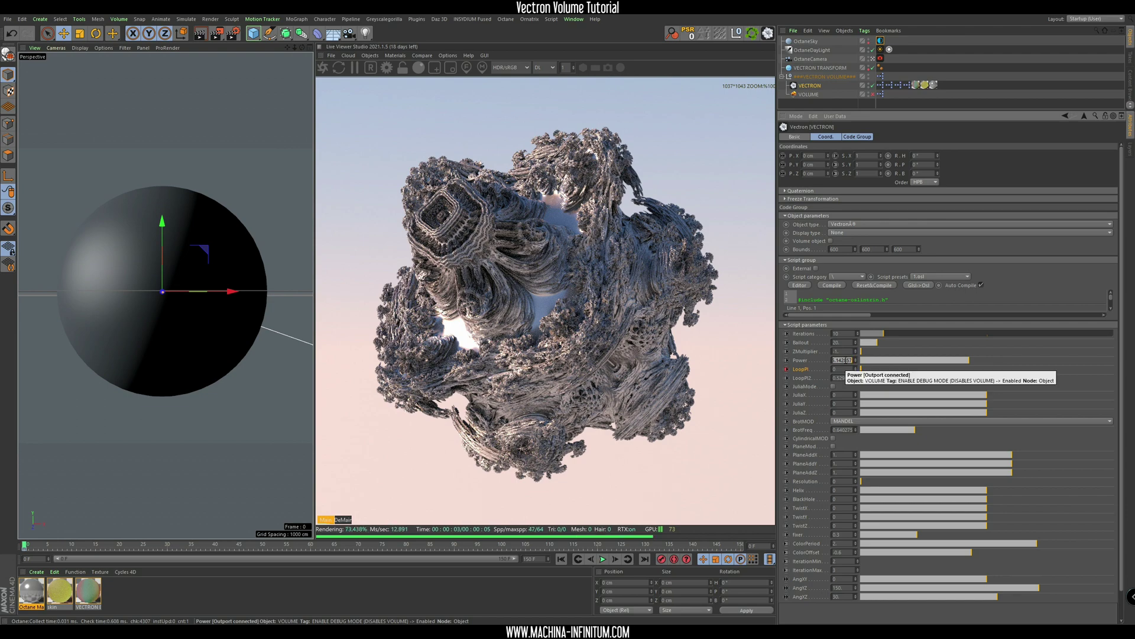
pyautogui.write('5')
pyautogui.press('Return')
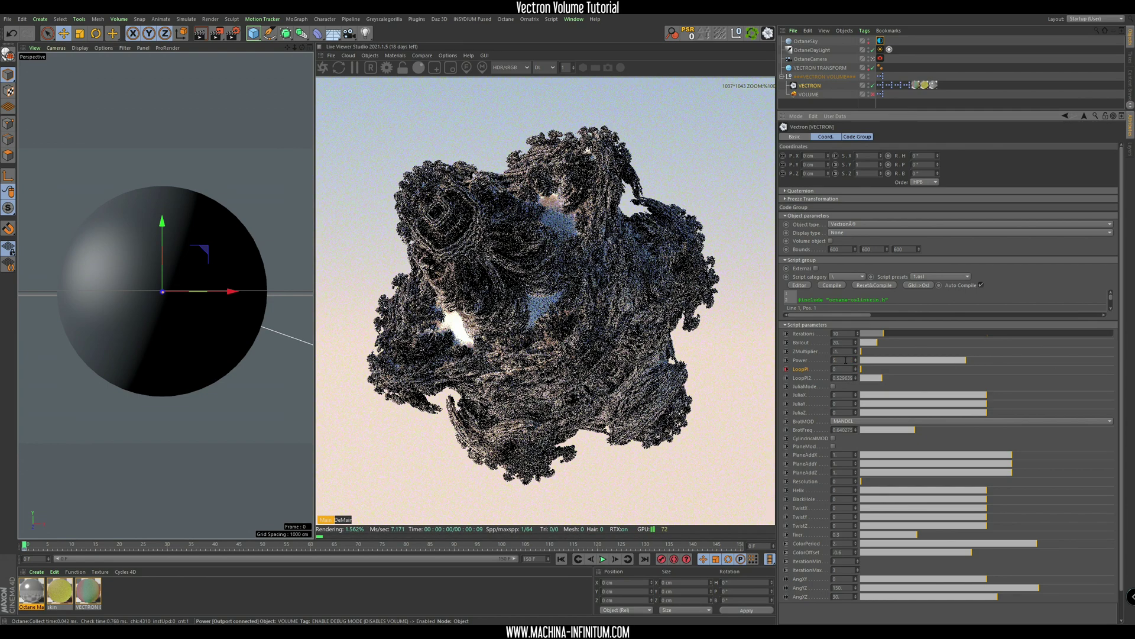
# Try a higher LoopPI value at frame 150 and go back to frame 0
pyautogui.click(644, 559)
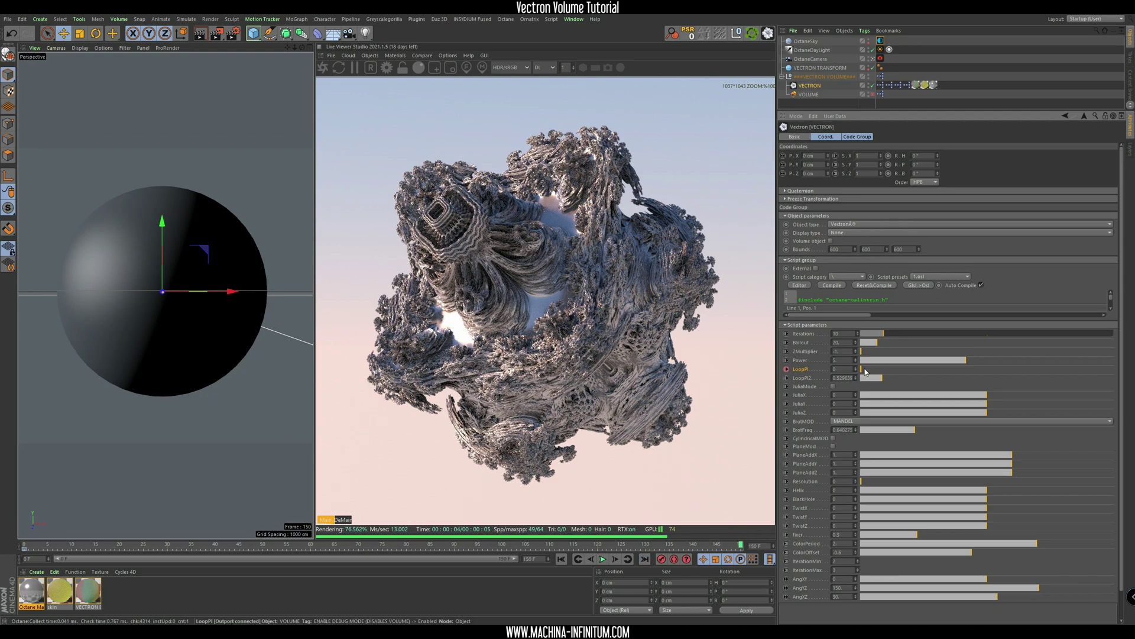
pyautogui.moveTo(862, 369); pyautogui.dragTo(895, 379)
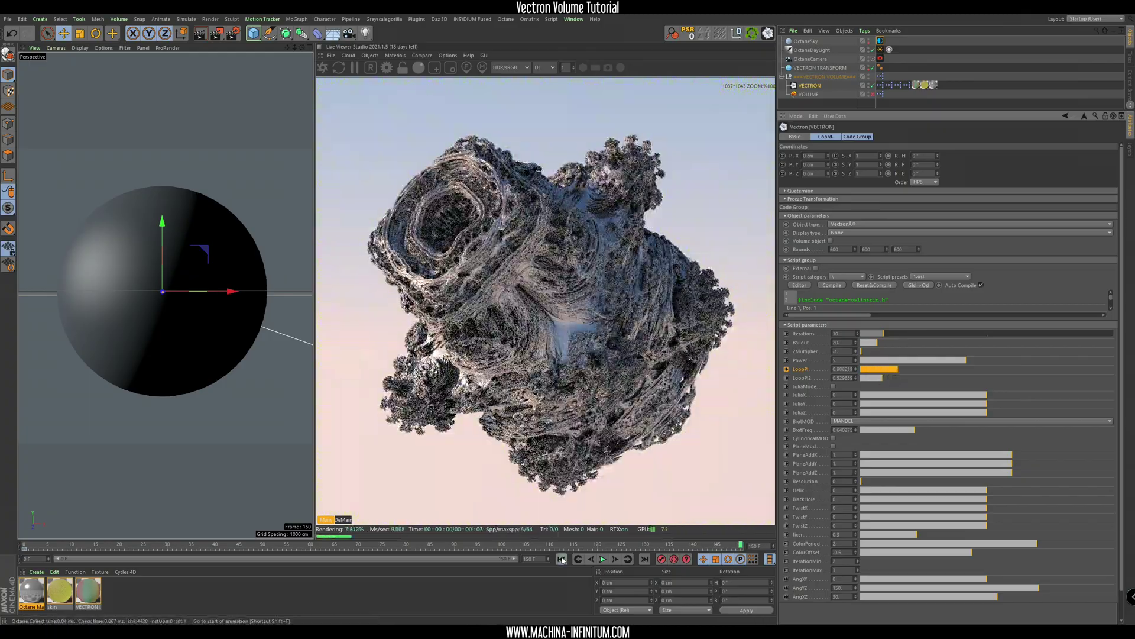
pyautogui.click(562, 559)
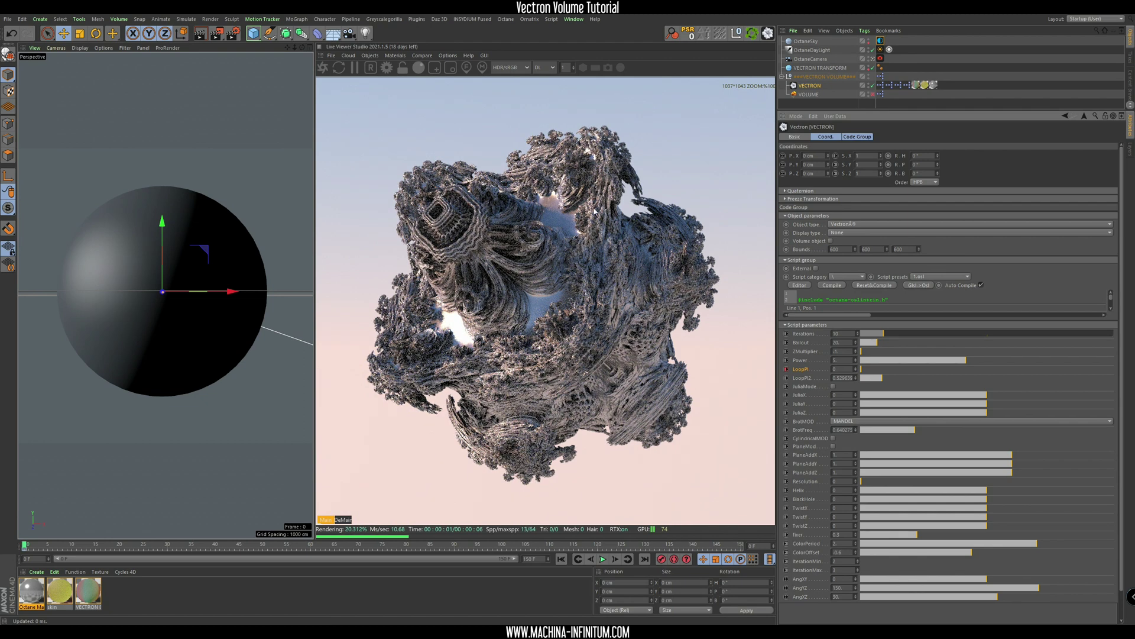
# Store the frame 0 render for A/B comparison and place the comparison split near the middle of the fractal
pyautogui.click(422, 55)
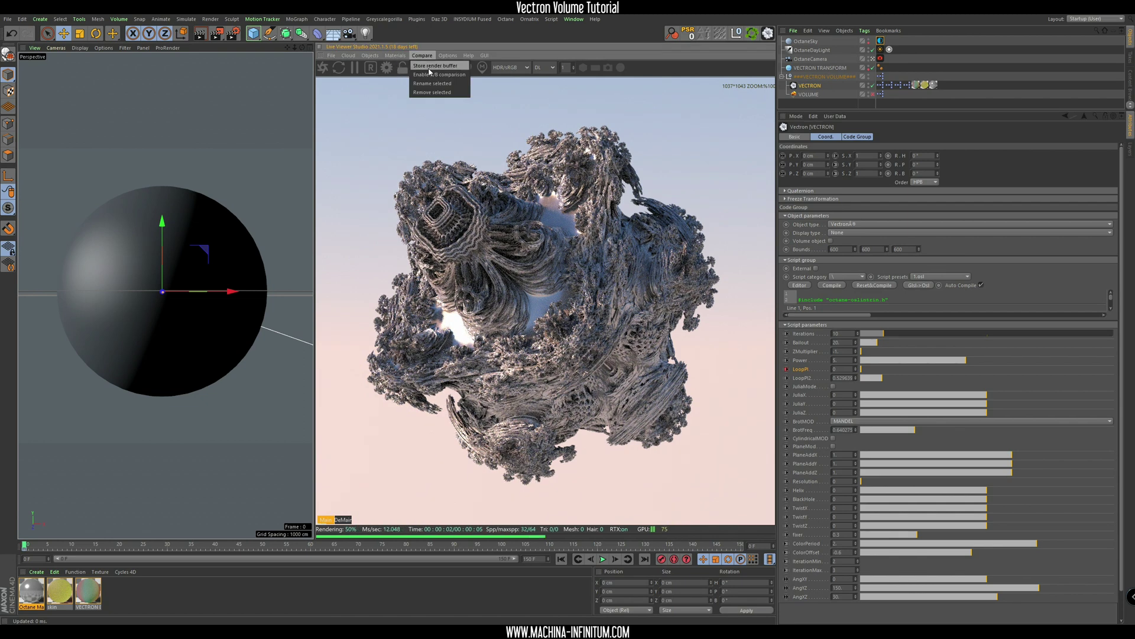
pyautogui.click(429, 68)
pyautogui.moveTo(546, 233); pyautogui.dragTo(603, 302)
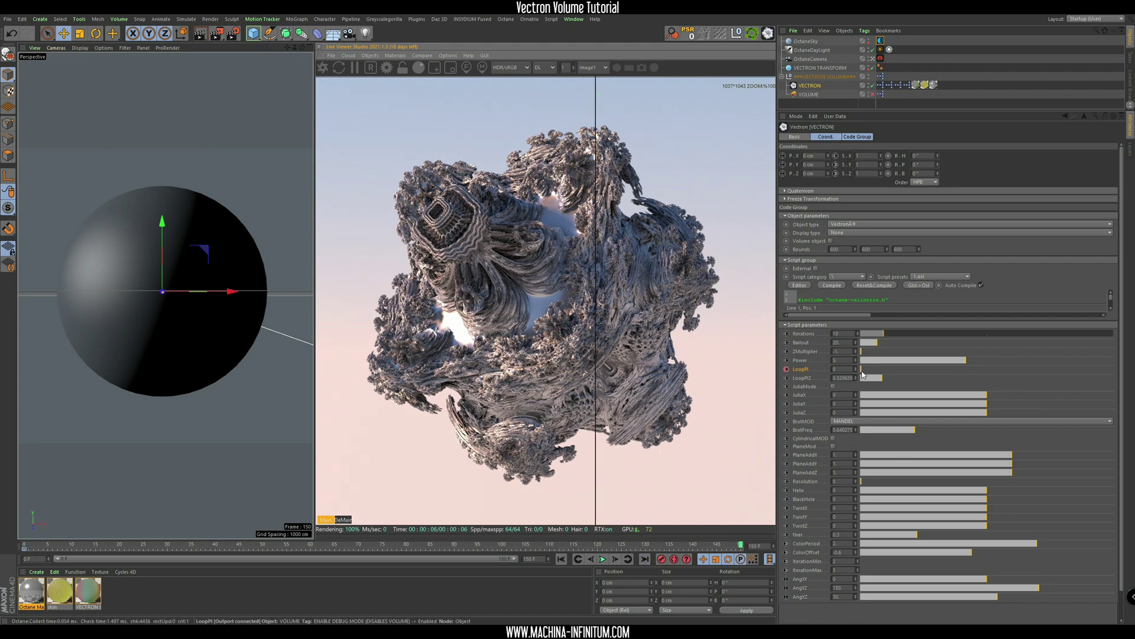
# Try several LoopPI values at frame 150 to match the fractal to the stored frame 0 render
pyautogui.moveTo(862, 373); pyautogui.dragTo(889, 380)
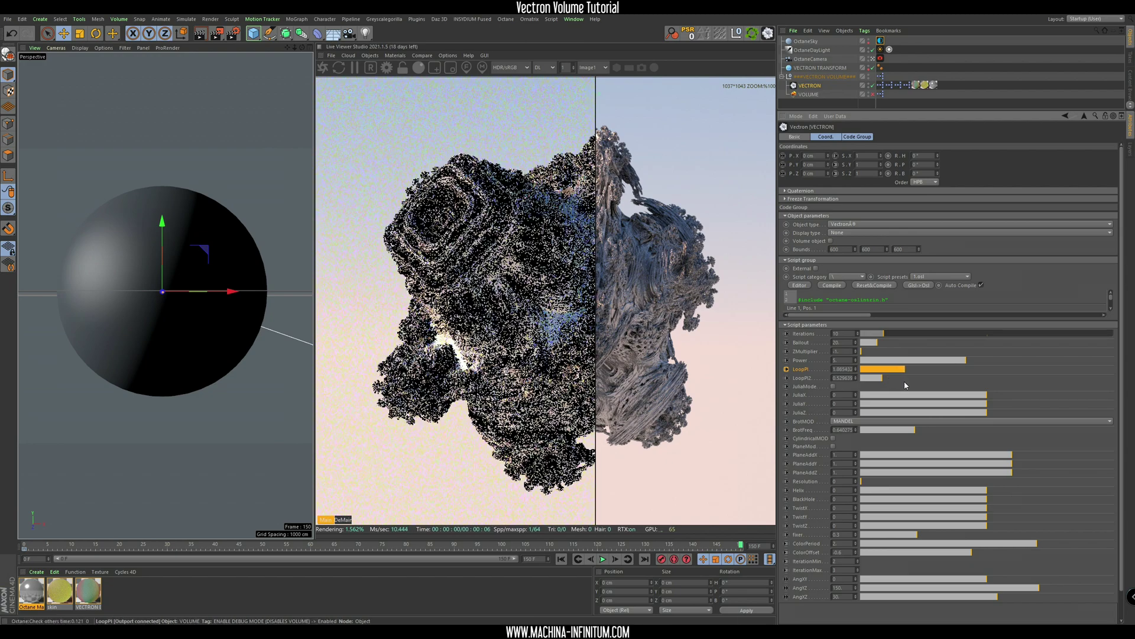
pyautogui.moveTo(905, 385); pyautogui.dragTo(909, 386)
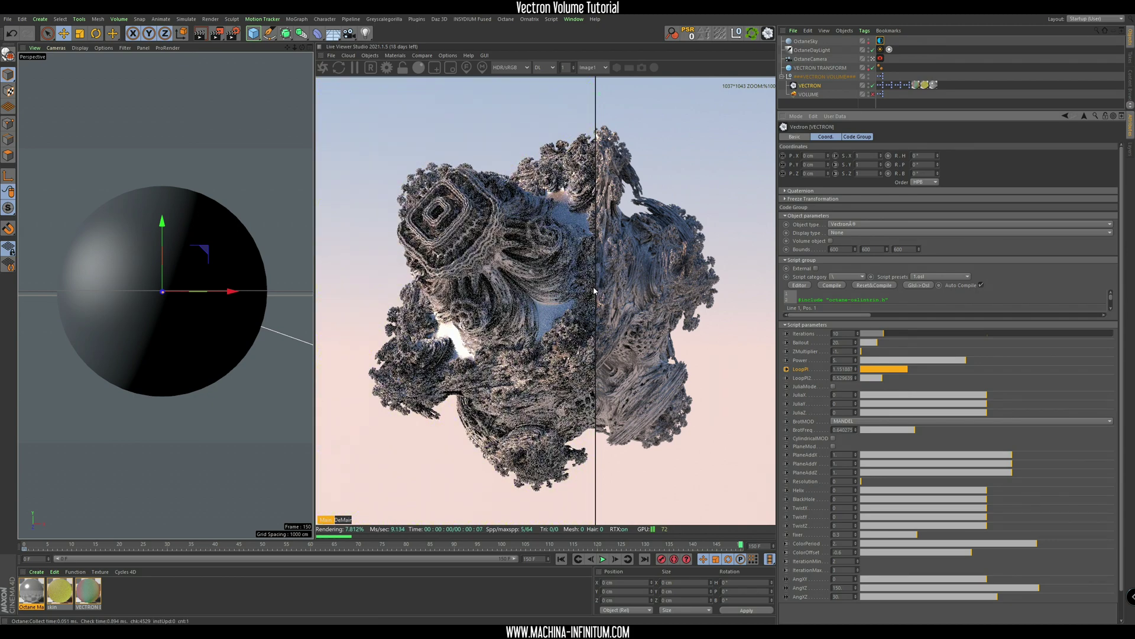
pyautogui.moveTo(596, 302); pyautogui.dragTo(589, 367)
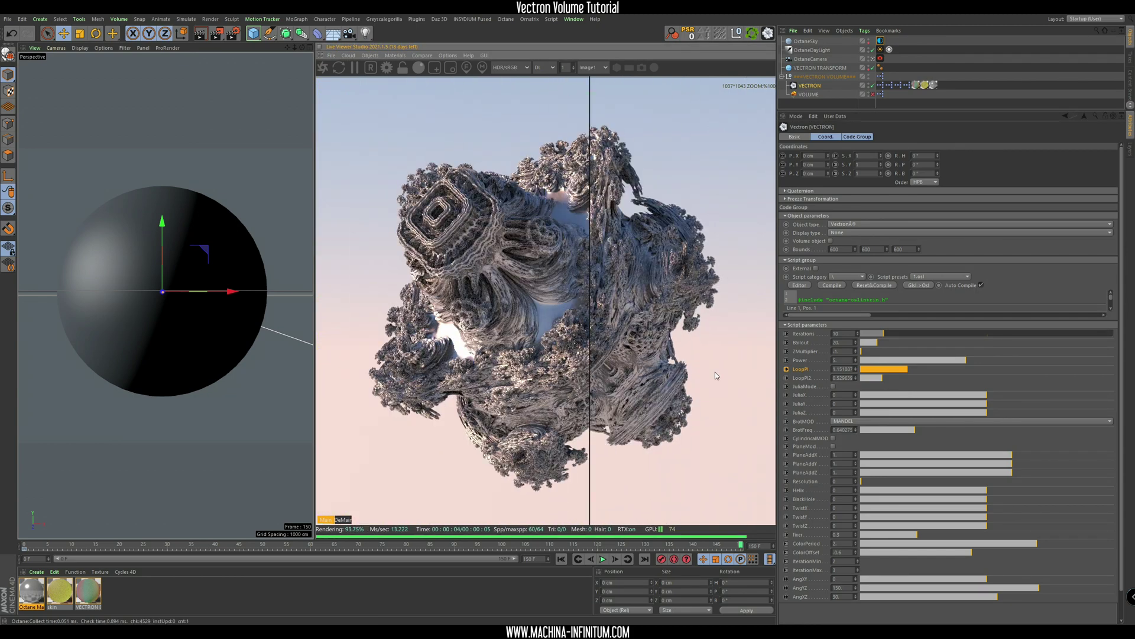
pyautogui.moveTo(898, 372); pyautogui.dragTo(919, 373)
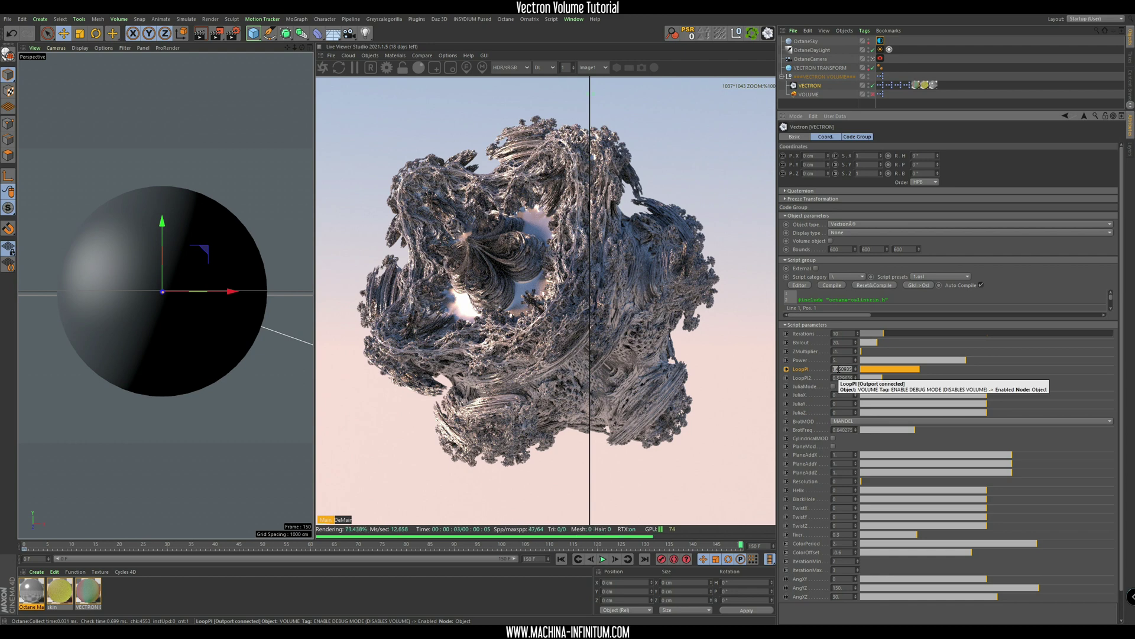
# Set LoopPI to PI*2/5 at frame 150 for a seamless loop
pyautogui.press('BackSpace')
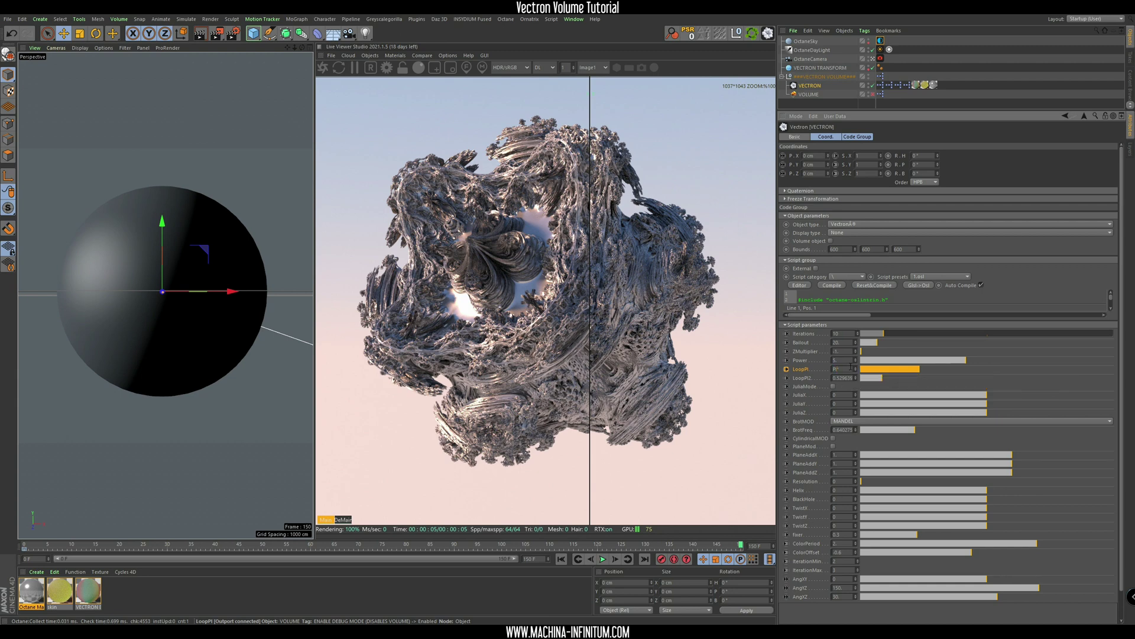
pyautogui.write('*2')
pyautogui.write('/5')
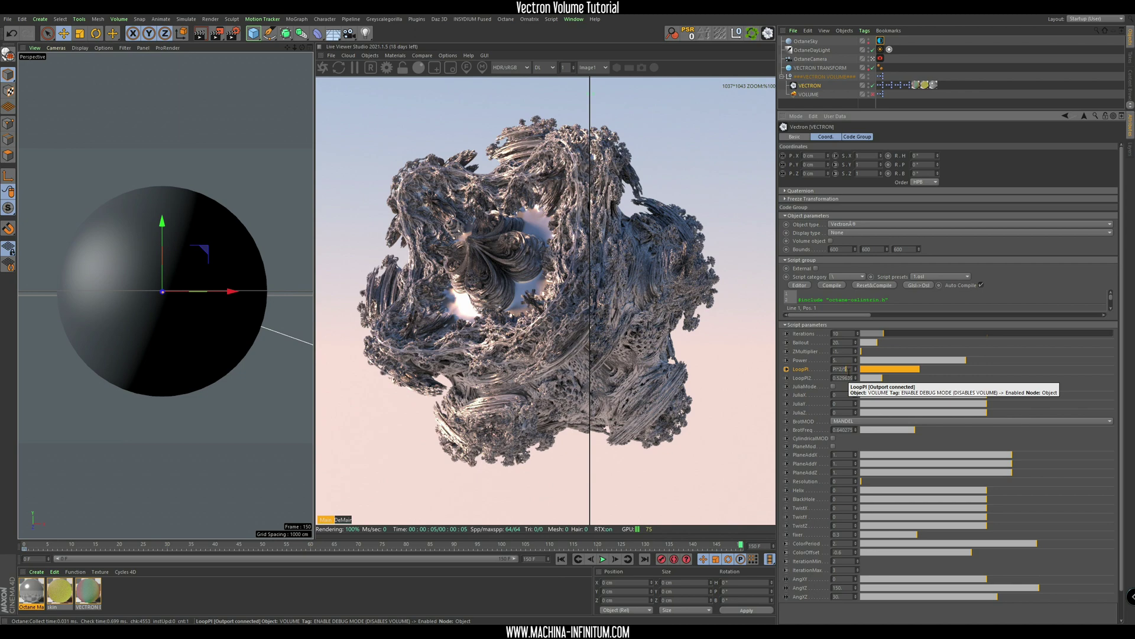
pyautogui.press('Return')
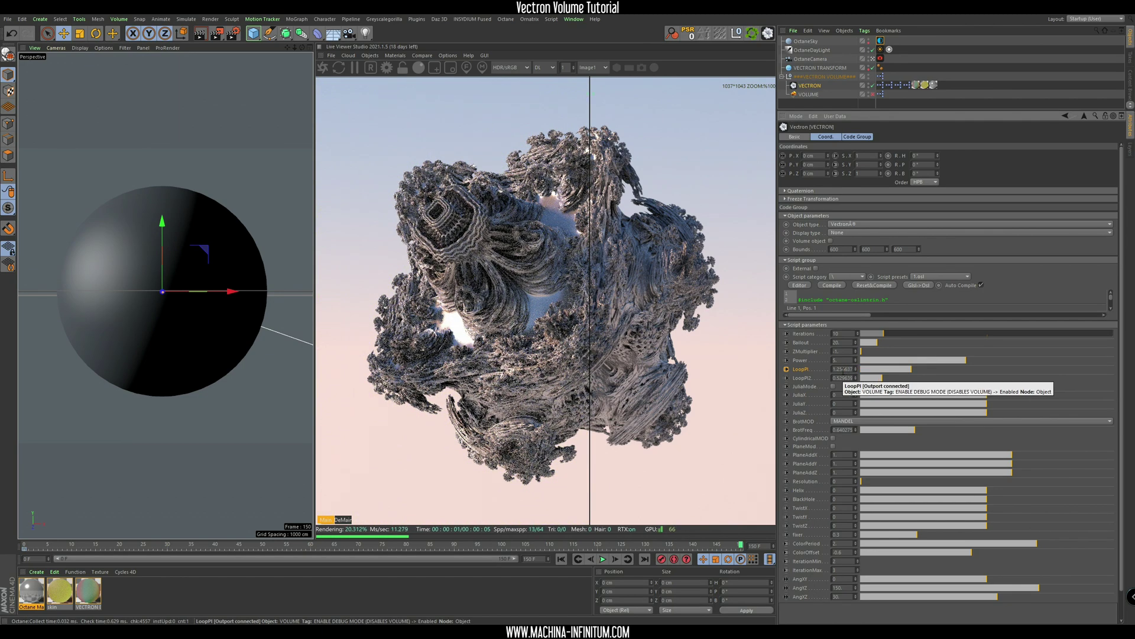
# Compare the frame 150 render with the stored one across the split, and turn off the A/B comparison
pyautogui.moveTo(590, 355); pyautogui.dragTo(512, 392)
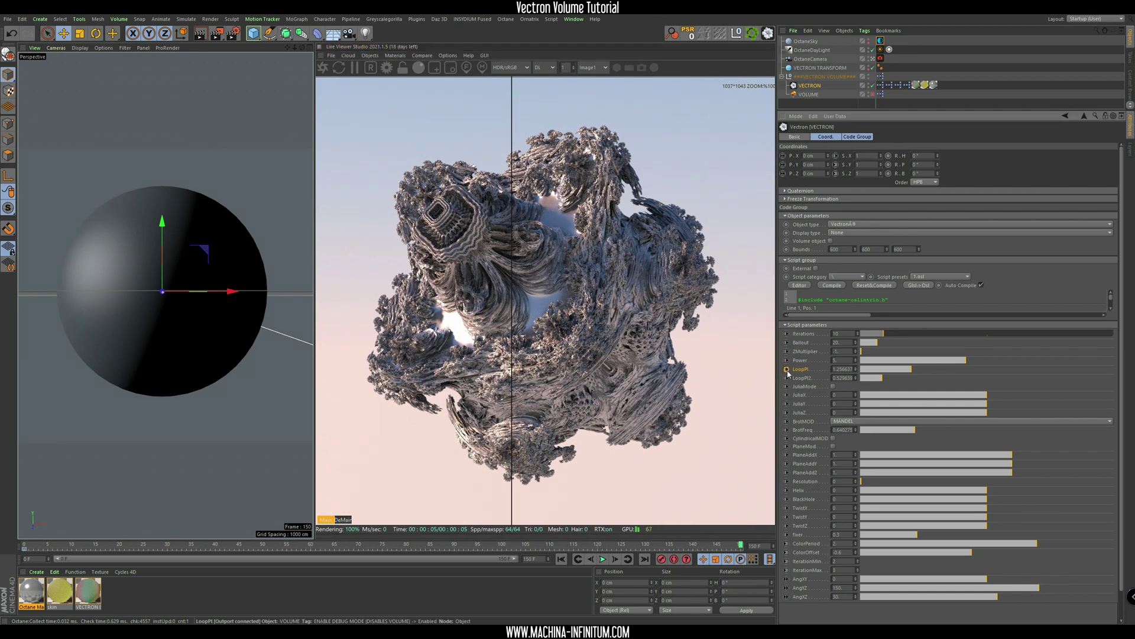
pyautogui.click(422, 55)
pyautogui.click(438, 70)
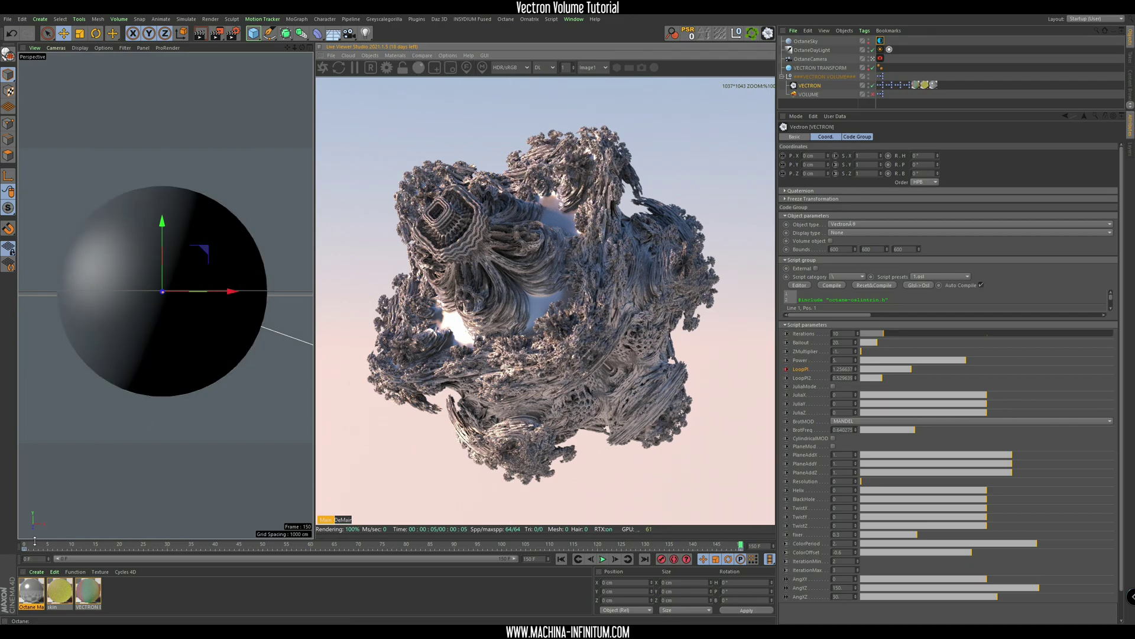
# Switch the VECTRON VOLUME null back to volume mode at frame 0, and scrub the looped animation to frame 53
pyautogui.moveTo(35, 541)
pyautogui.mouseDown()
pyautogui.moveTo(744, 567)
pyautogui.moveTo(21, 549)
pyautogui.moveTo(548, 543)
pyautogui.moveTo(754, 564)
pyautogui.moveTo(573, 546)
pyautogui.moveTo(21, 545)
pyautogui.mouseUp()
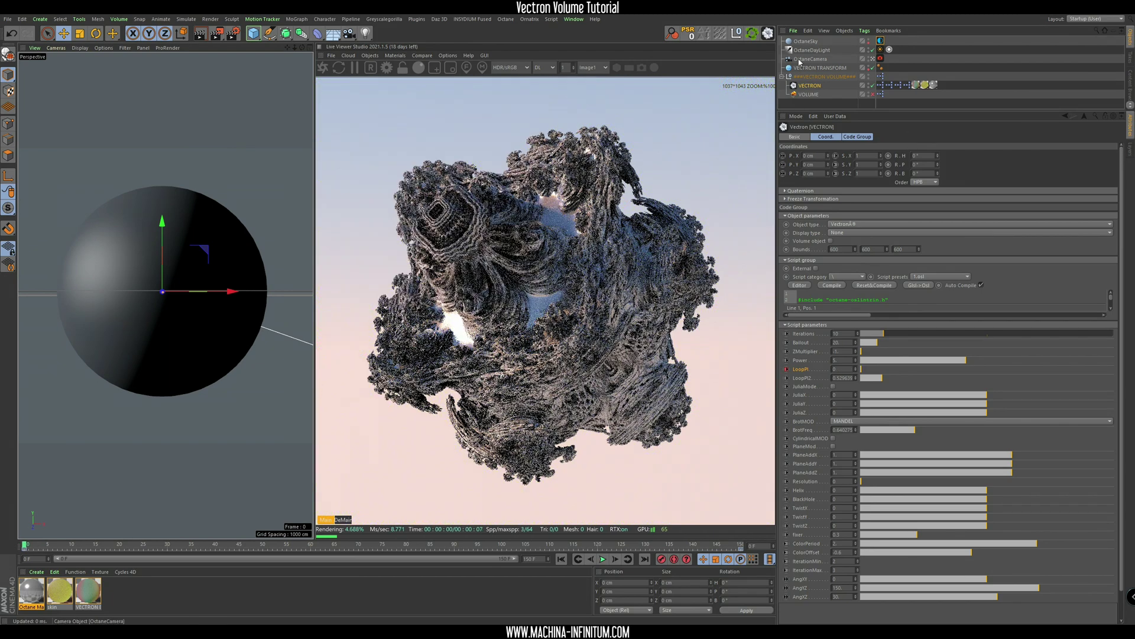
pyautogui.click(816, 77)
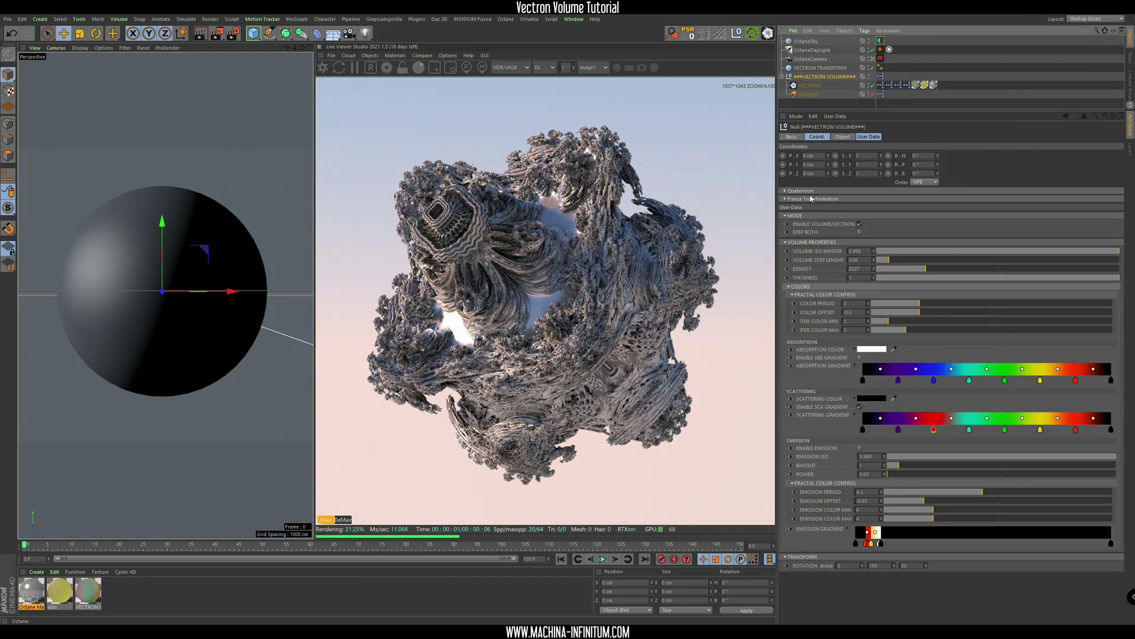
pyautogui.click(859, 224)
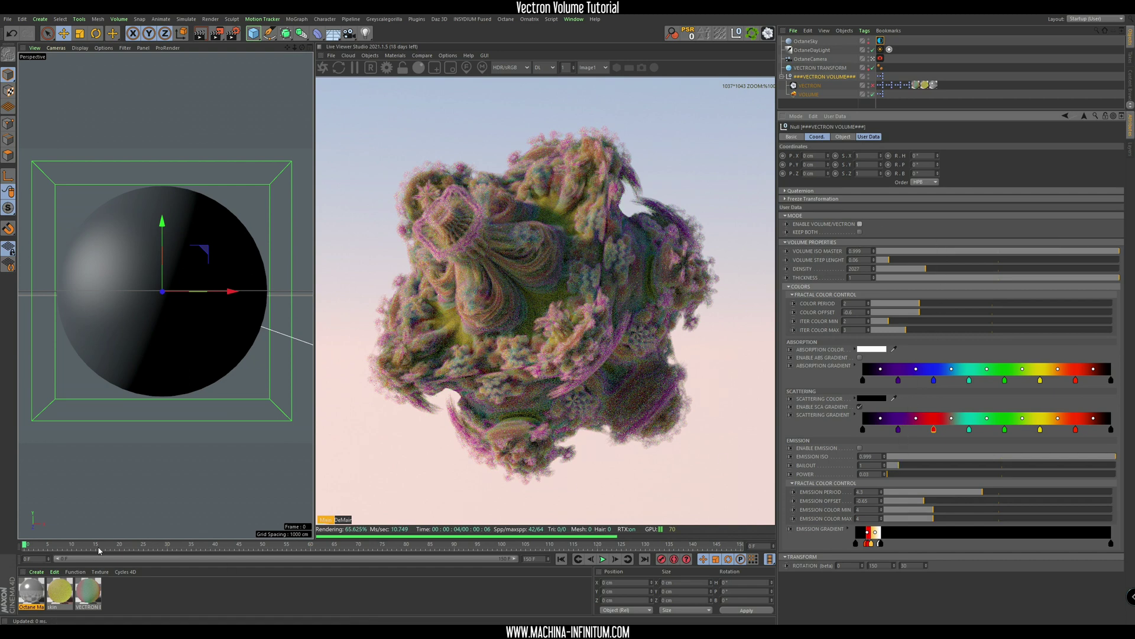
pyautogui.moveTo(145, 548); pyautogui.dragTo(239, 551)
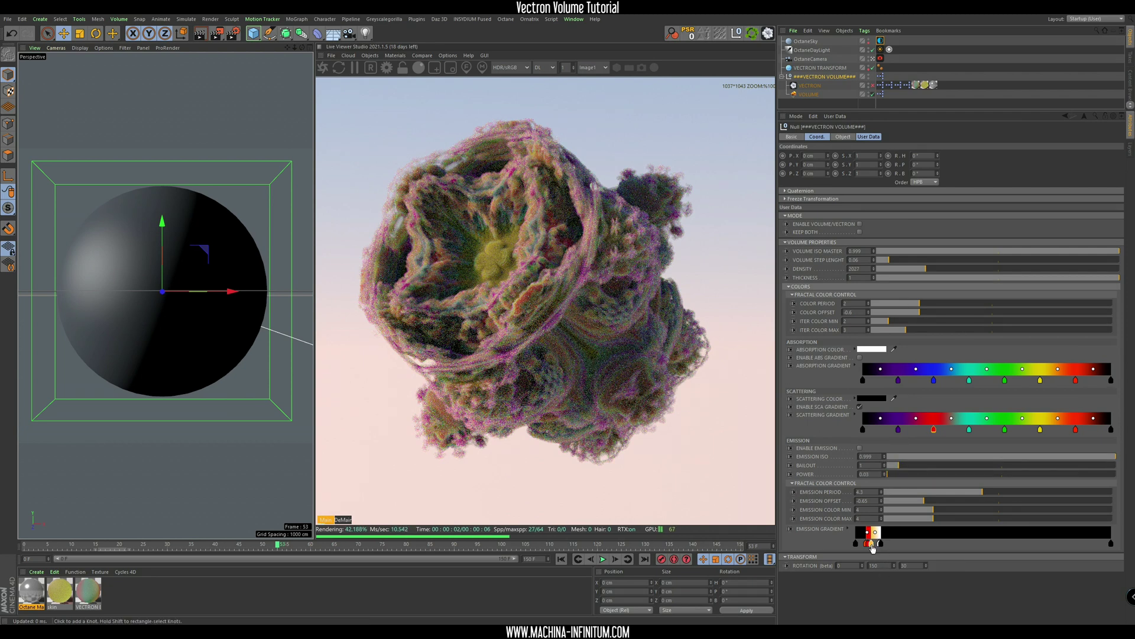
pyautogui.moveTo(873, 548)
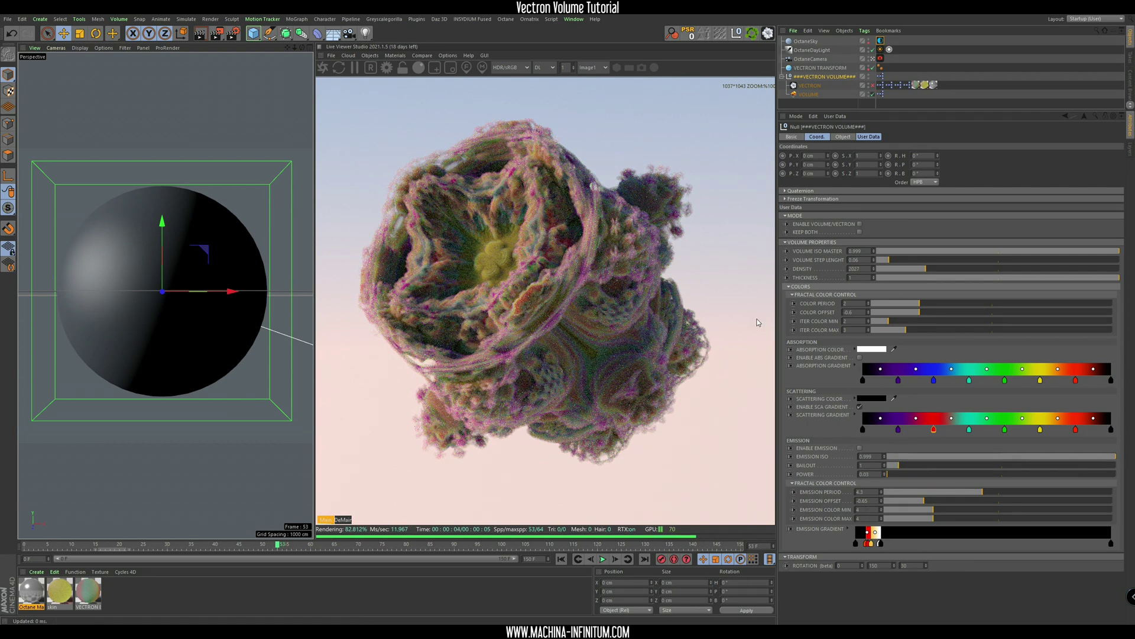
pyautogui.click(807, 95)
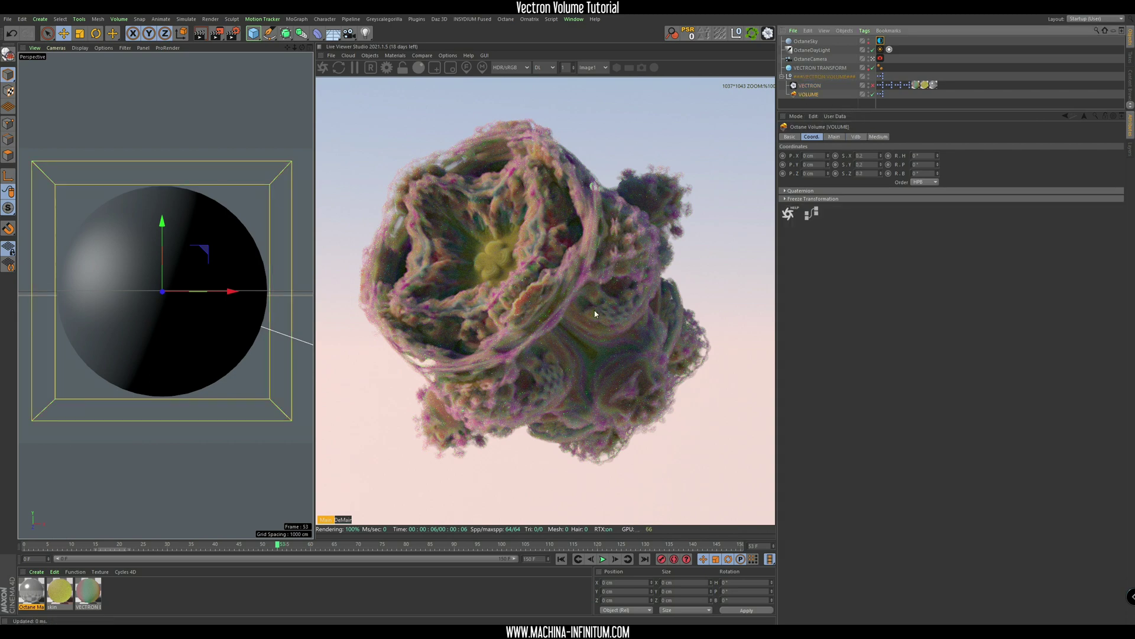
pyautogui.click(818, 77)
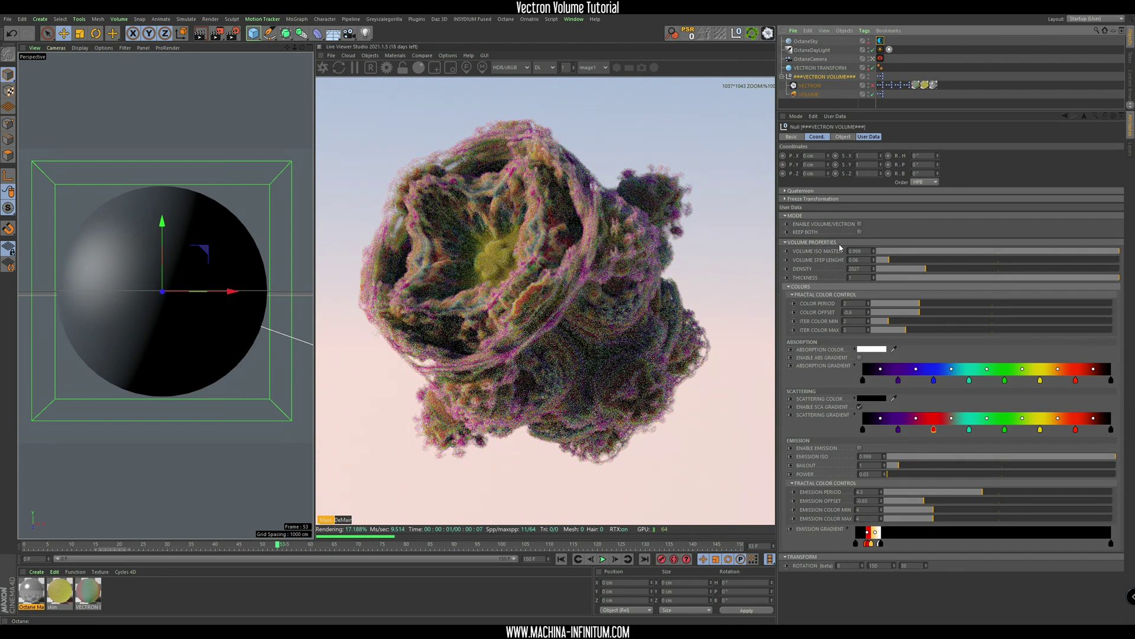